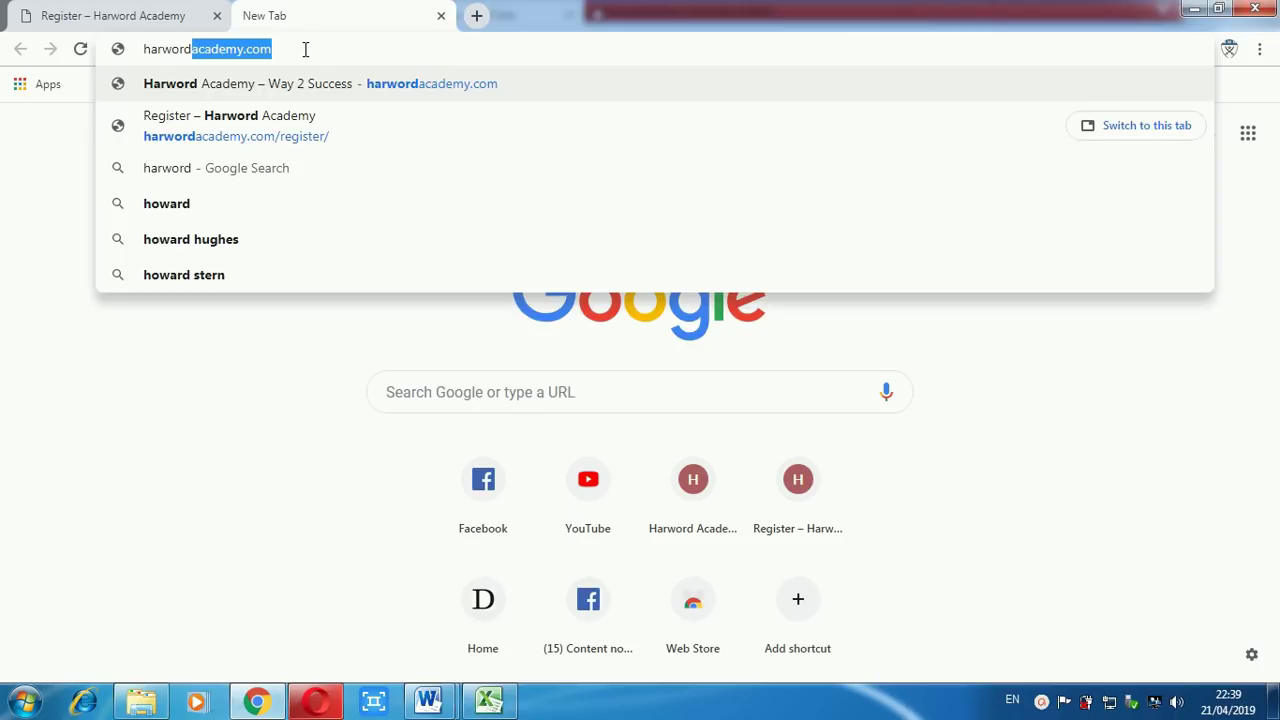
# Load harwordacademy.com from Chrome's address bar.
pyautogui.write('ac')
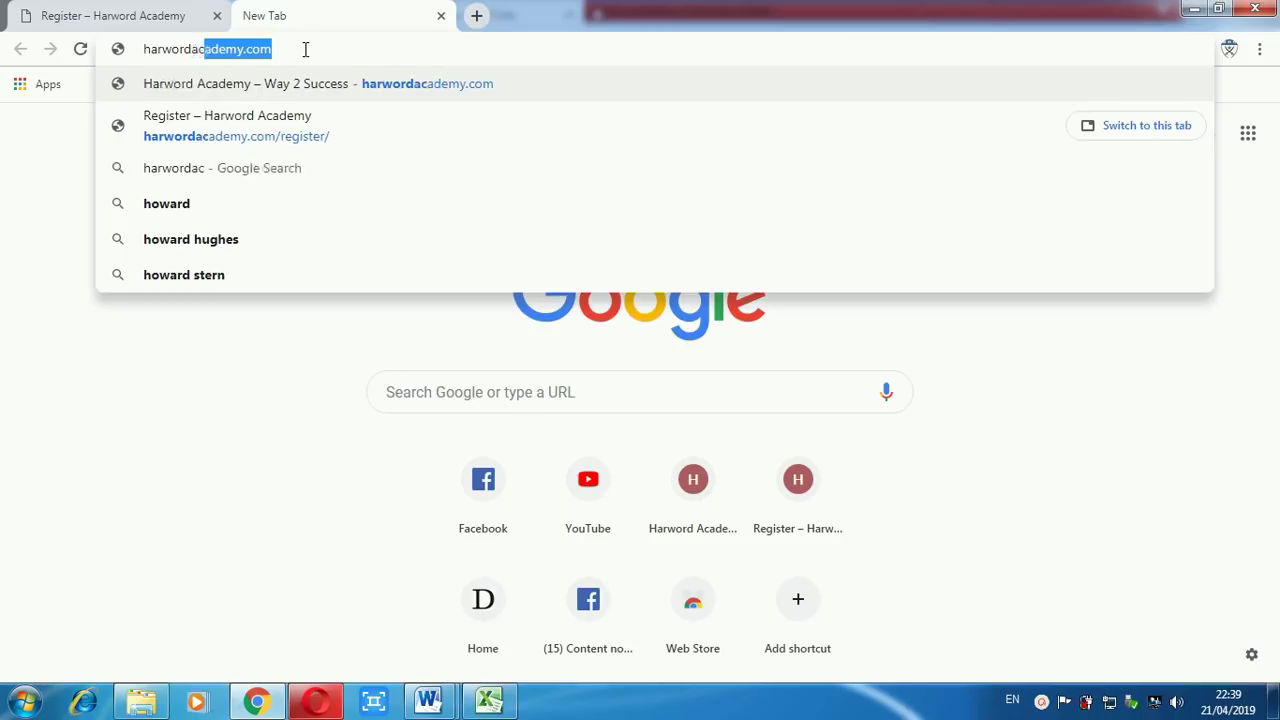
pyautogui.write('adem')
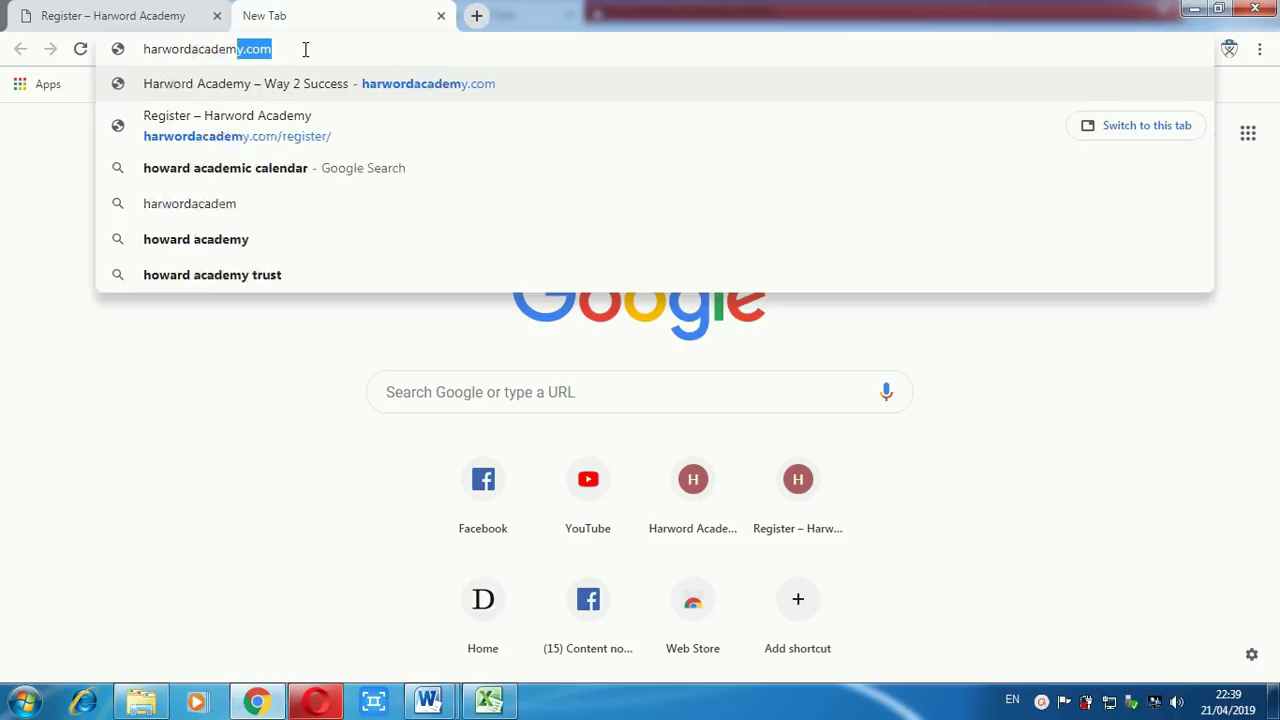
pyautogui.write('y.com')
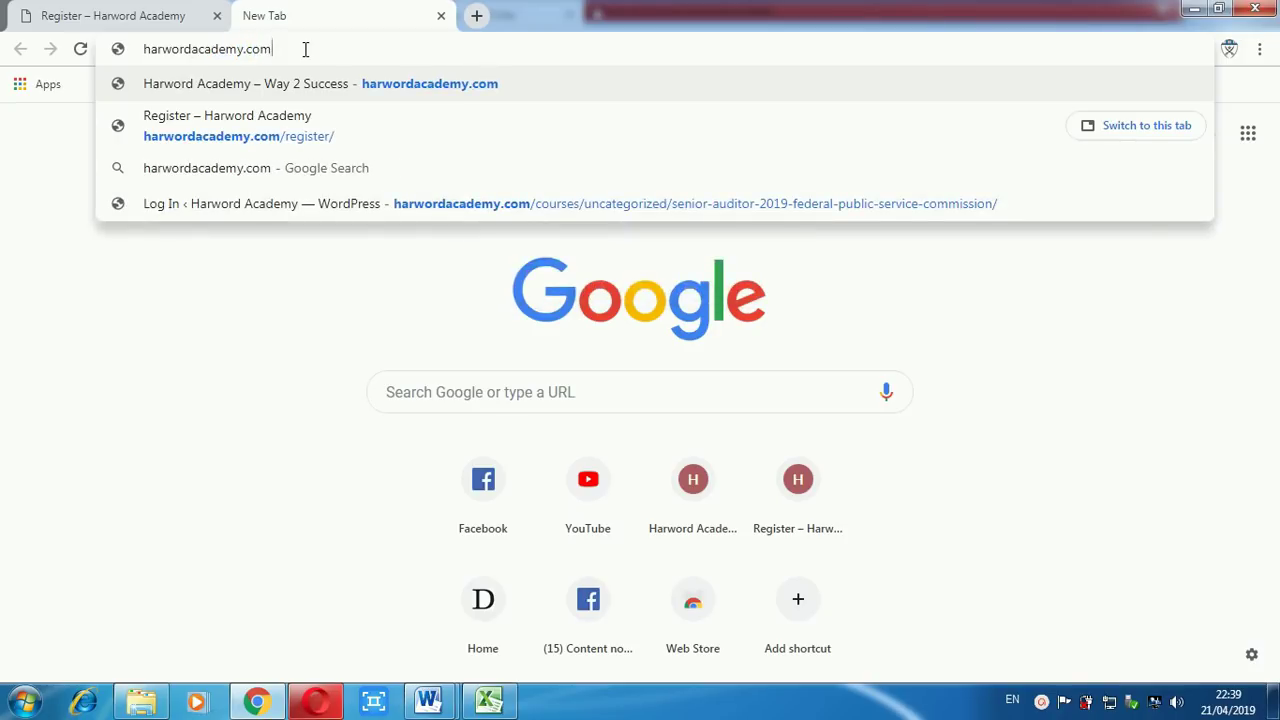
pyautogui.press('Return')
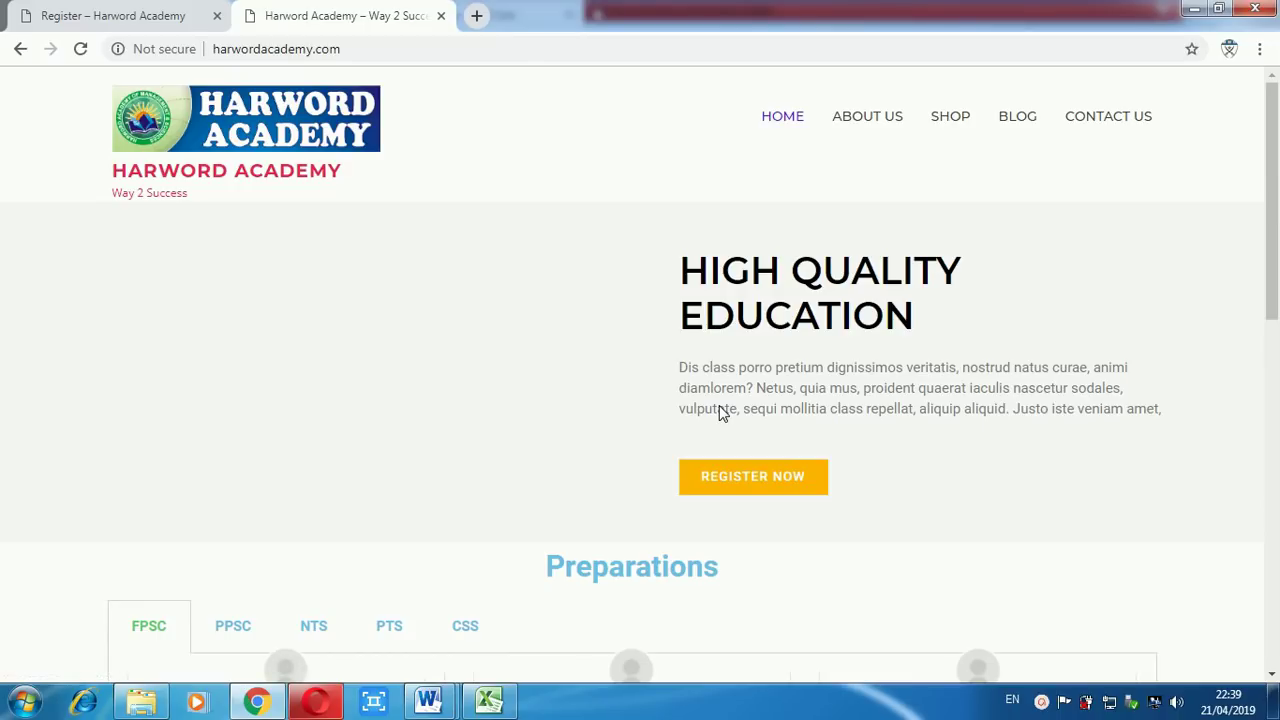
# Open the registration page at harwordacademy.com/register/ after REGISTER NOW fails to reach it.
pyautogui.click(785, 492)
pyautogui.click(383, 46)
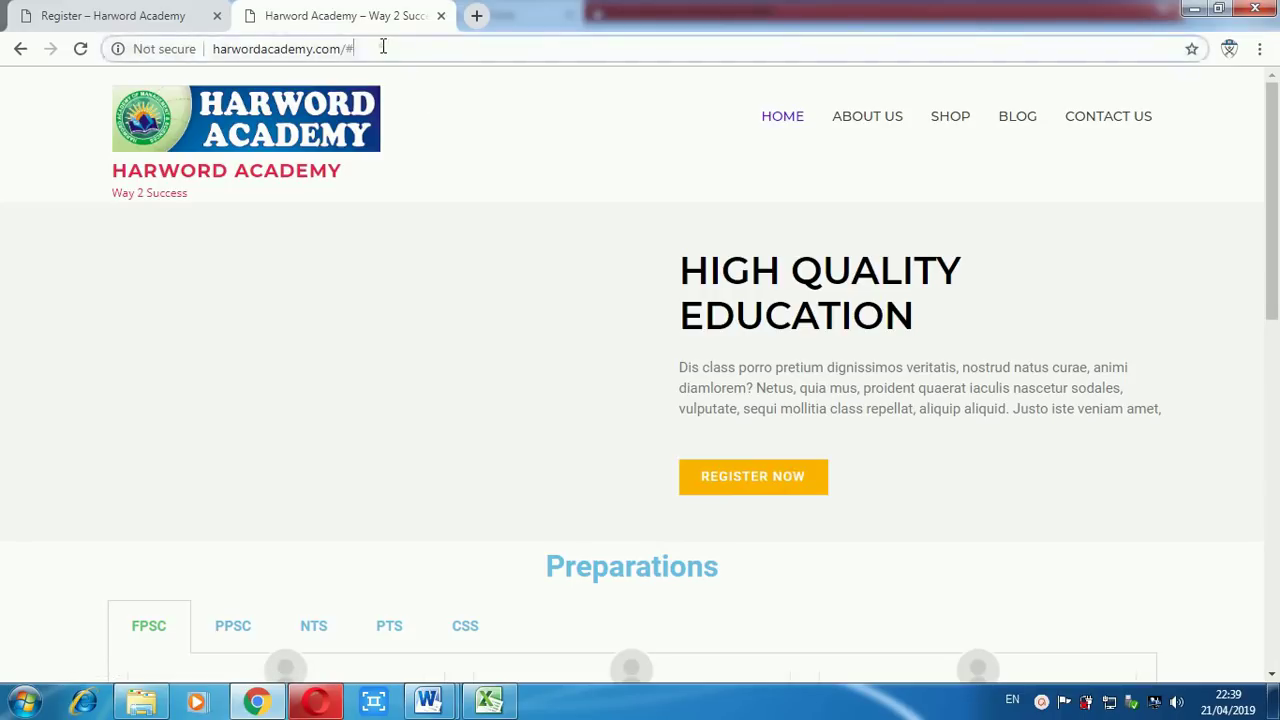
pyautogui.click(383, 46)
pyautogui.press('BackSpace')
pyautogui.write('re')
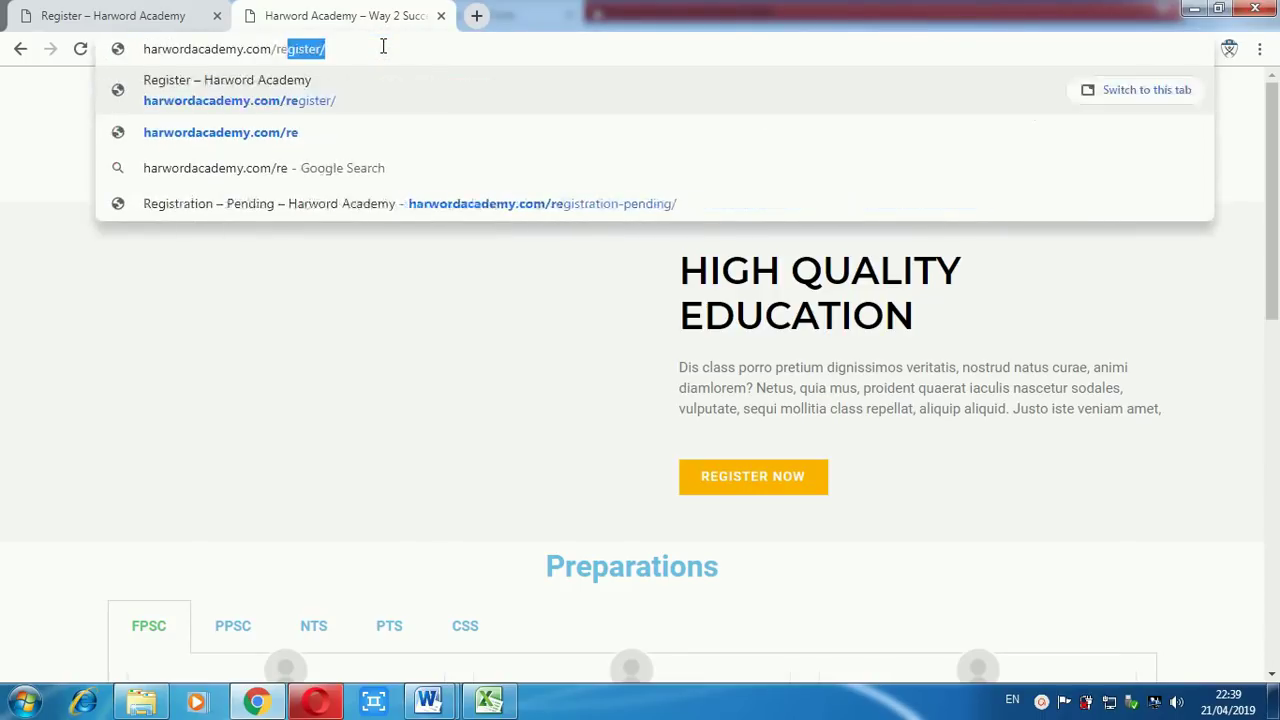
pyautogui.write('gister/')
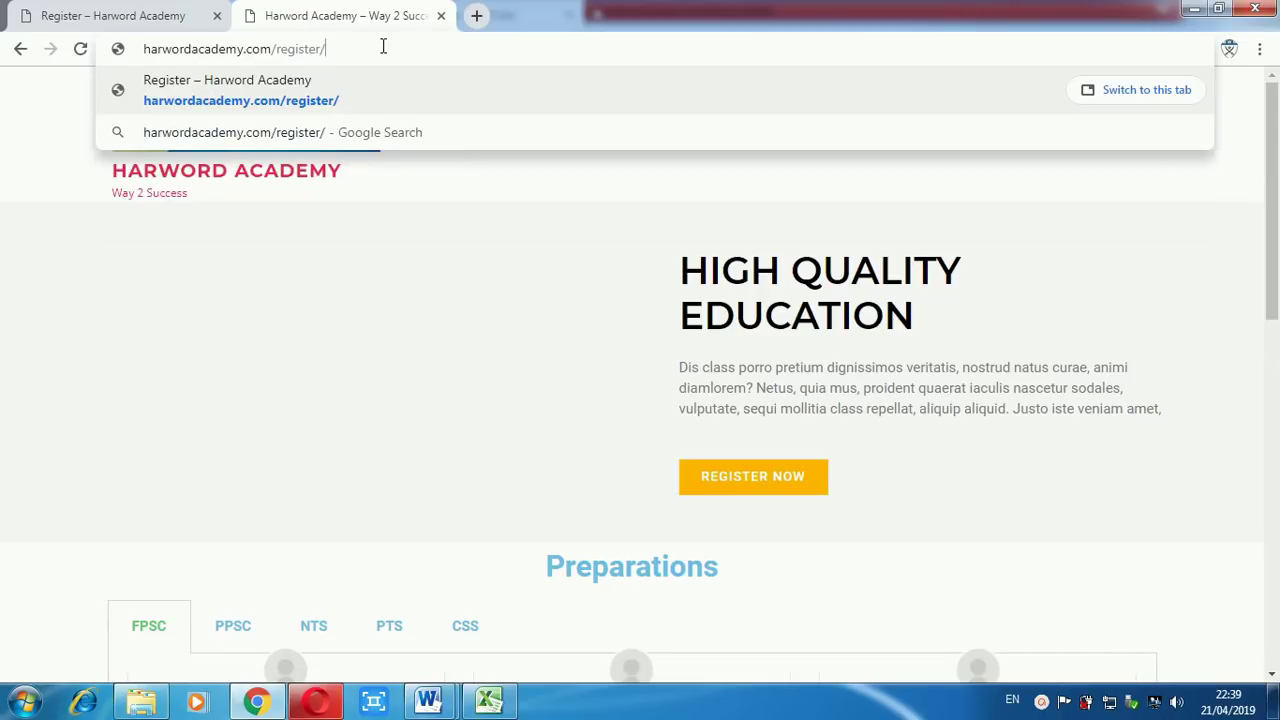
pyautogui.press('Return')
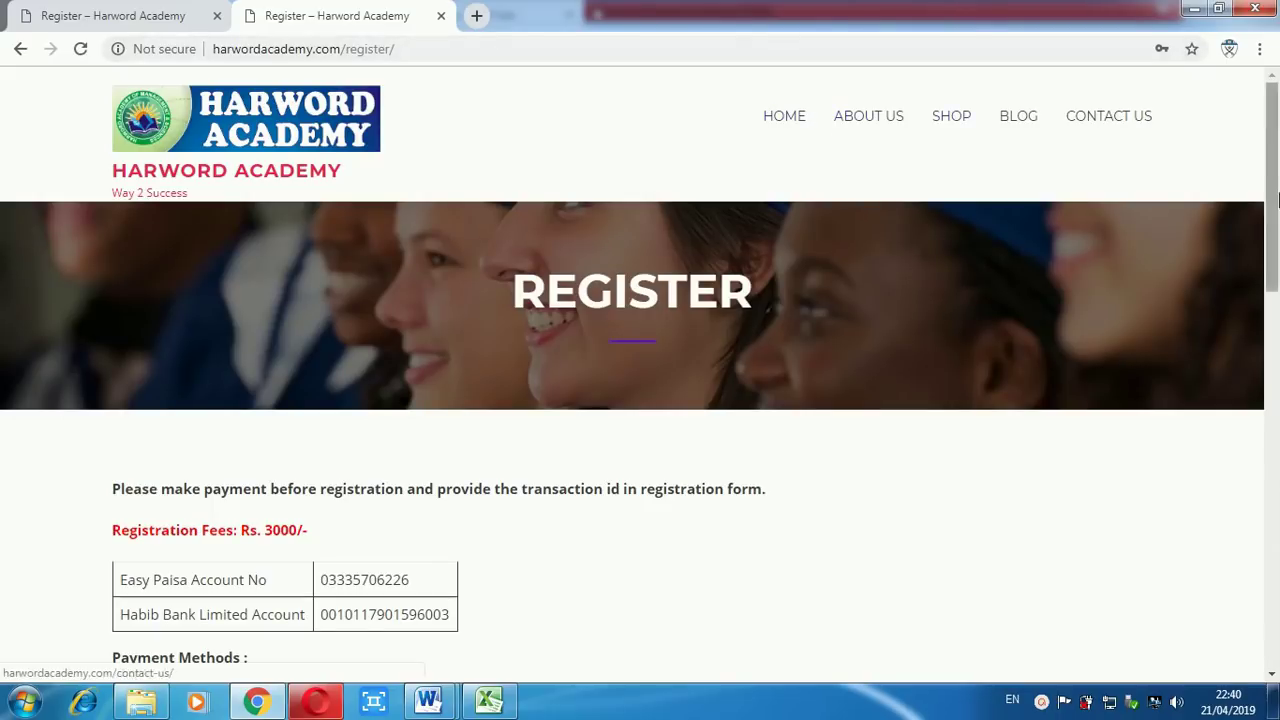
# Scroll down the Register page until the username, name and e-mail fields show.
pyautogui.moveTo(1275, 178); pyautogui.dragTo(1277, 270)
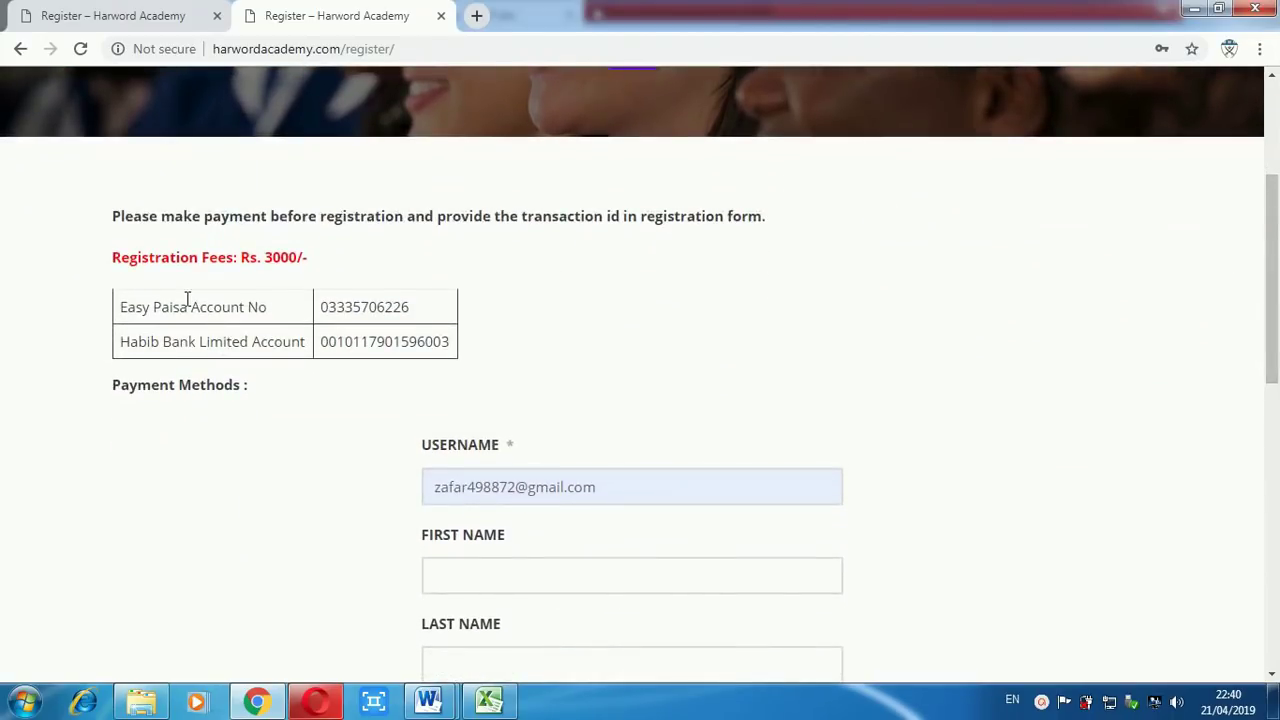
pyautogui.moveTo(1277, 328); pyautogui.dragTo(1277, 362)
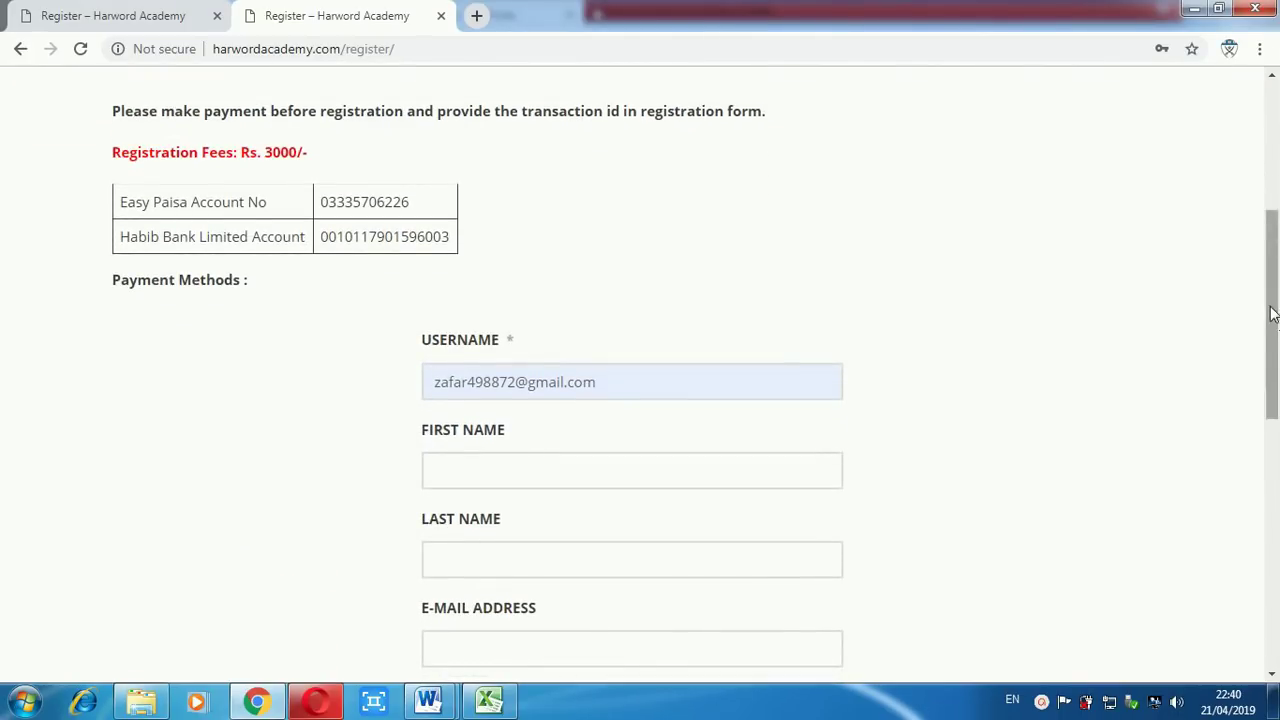
pyautogui.moveTo(1272, 314); pyautogui.dragTo(1272, 322)
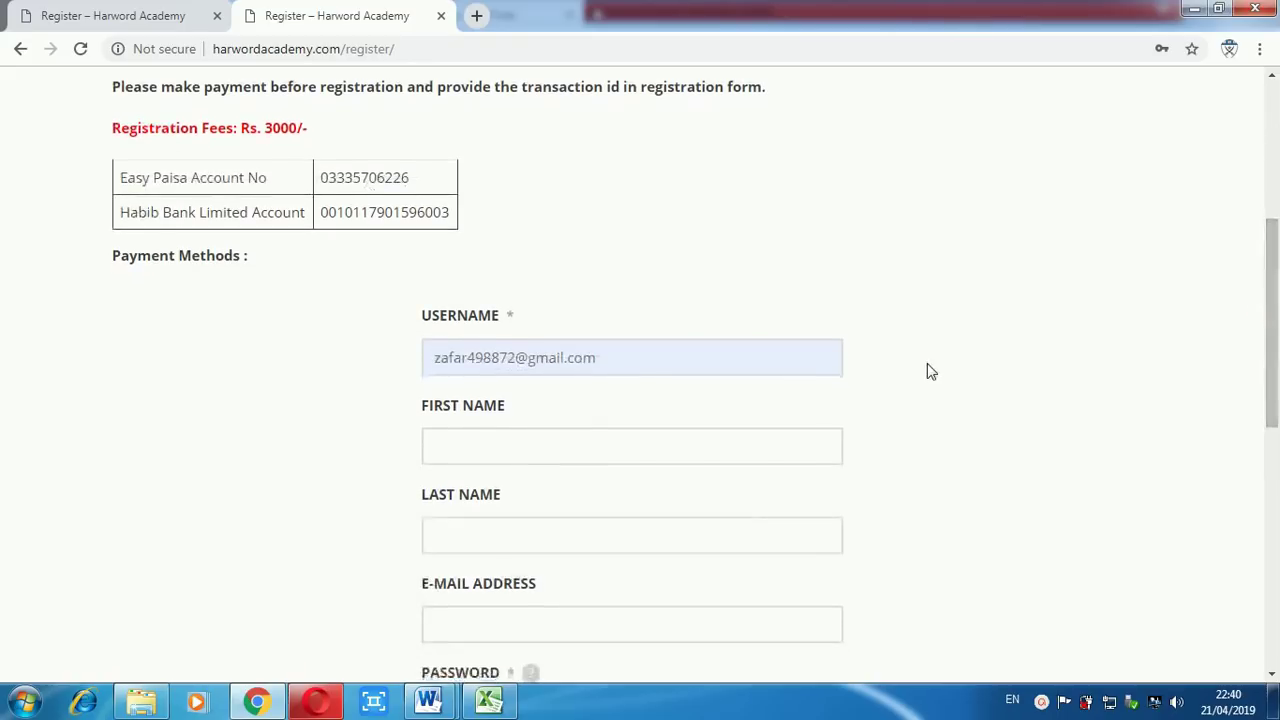
# Replace the prefilled username and enter the applicant's first and last name.
pyautogui.click(640, 357)
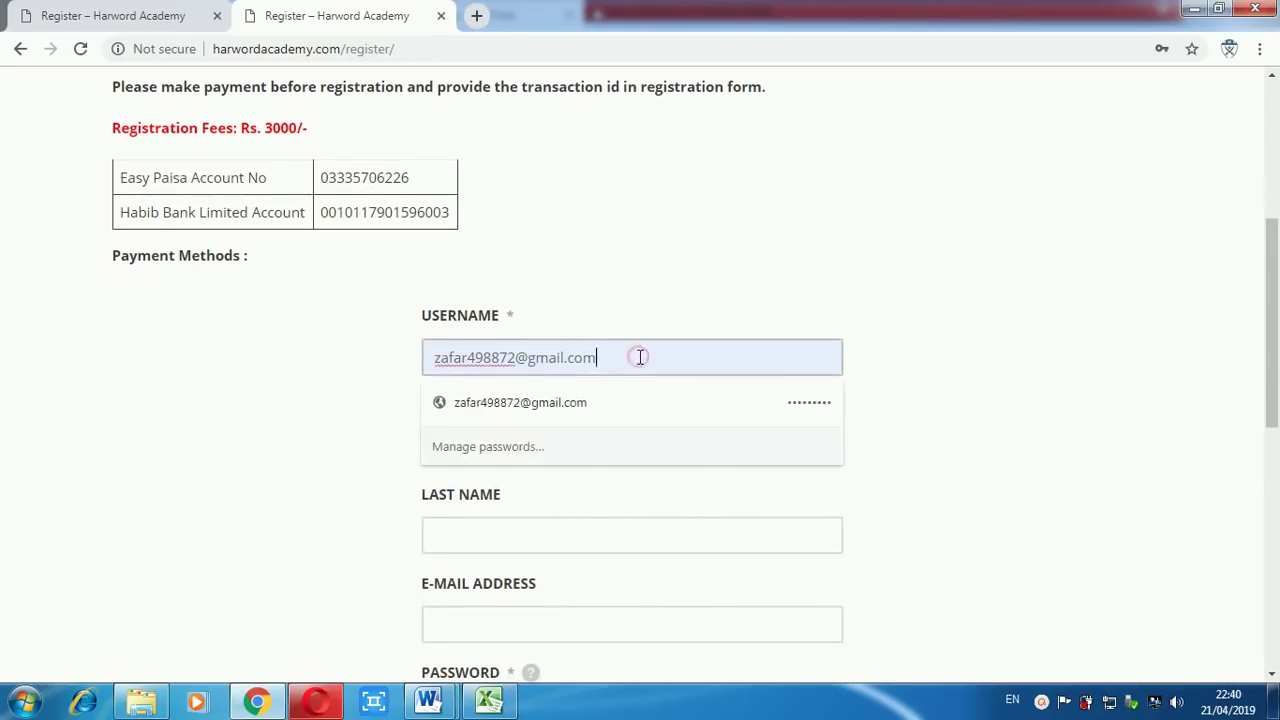
pyautogui.hotkey('ctrl', 'a')
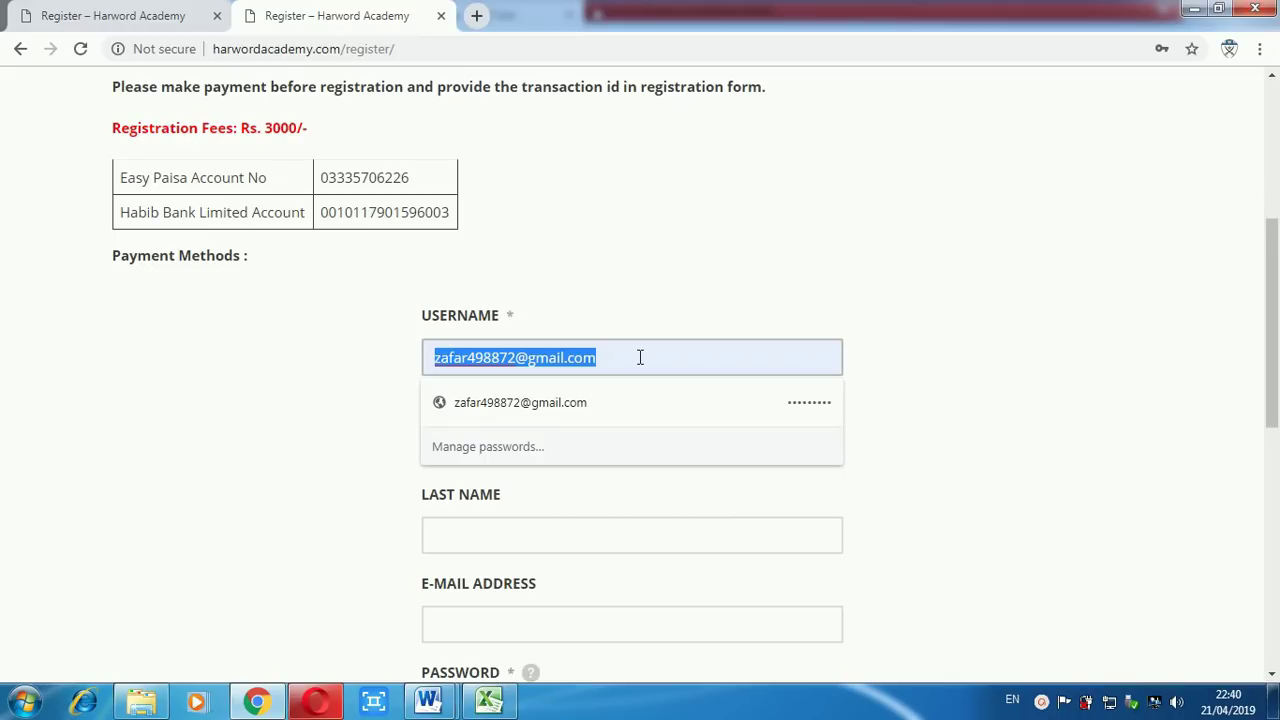
pyautogui.write('zafar')
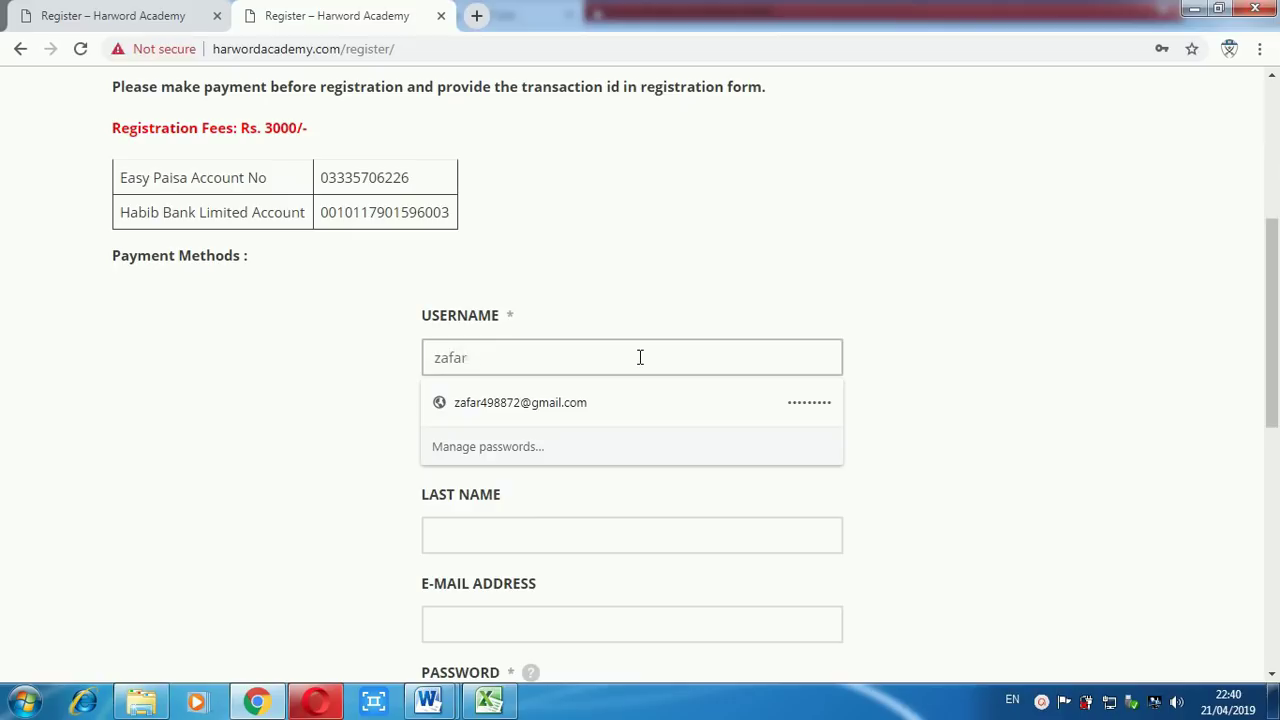
pyautogui.write('111')
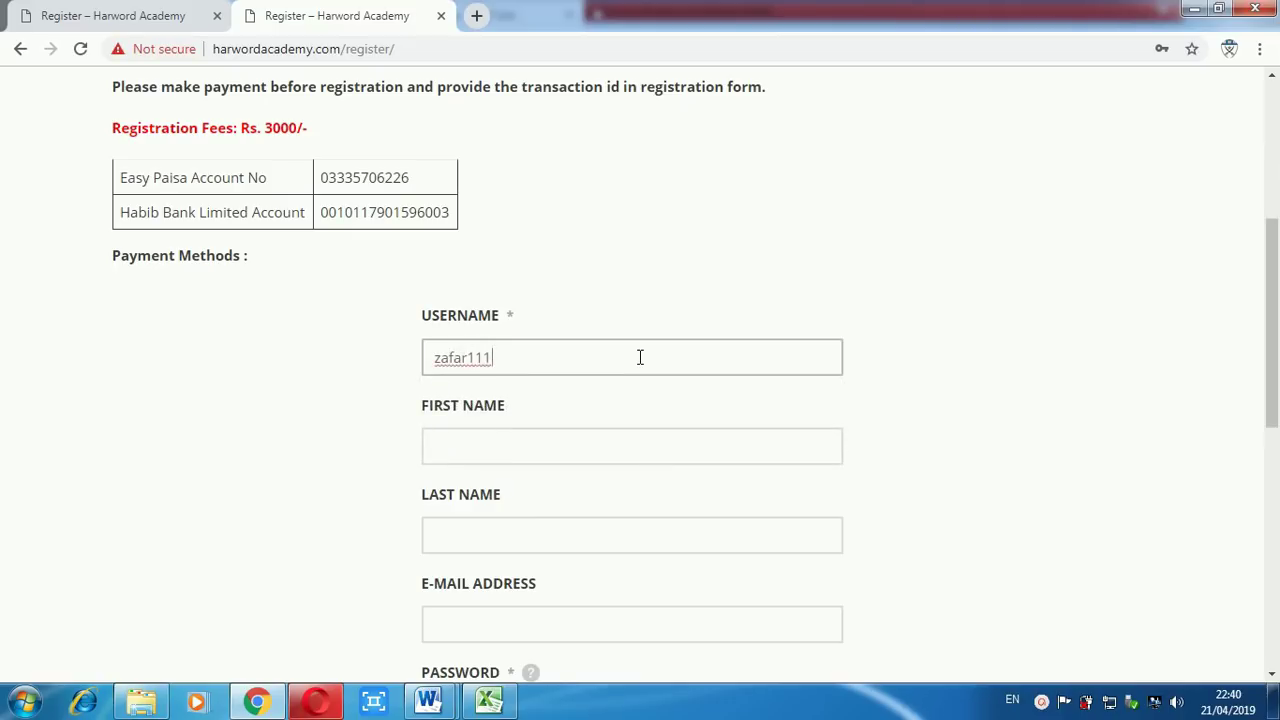
pyautogui.click(543, 449)
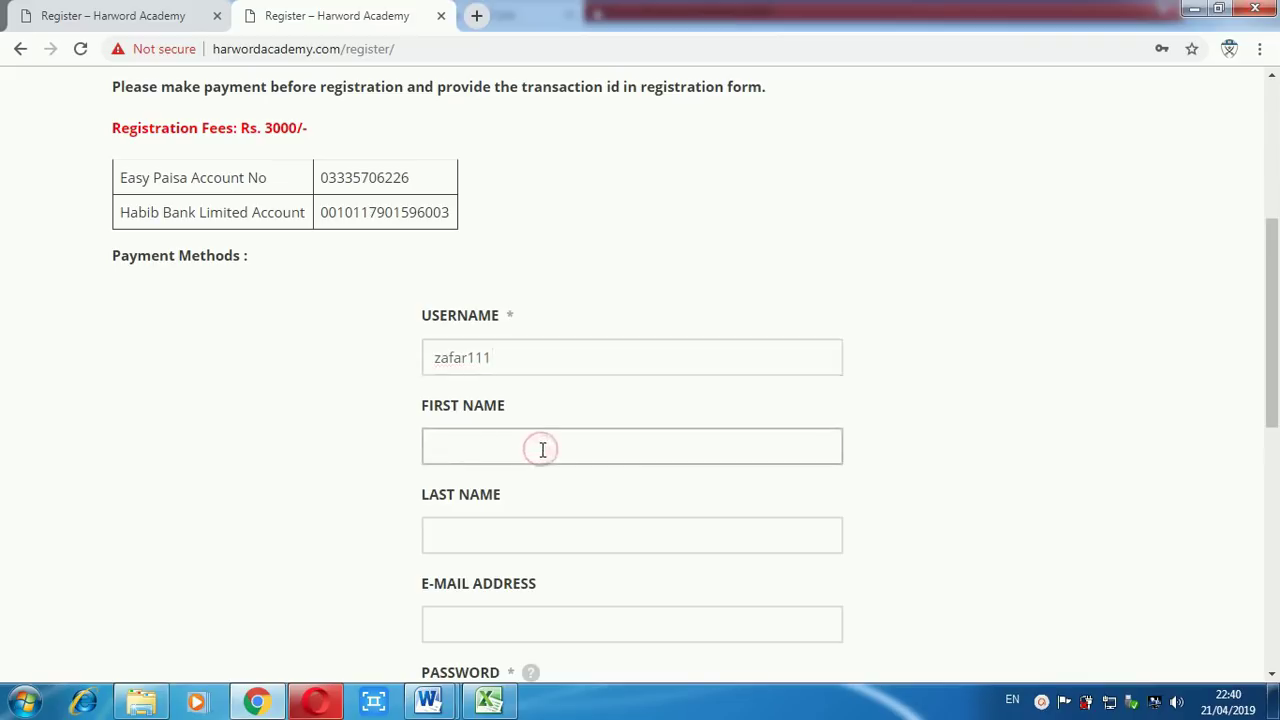
pyautogui.press('Tab')
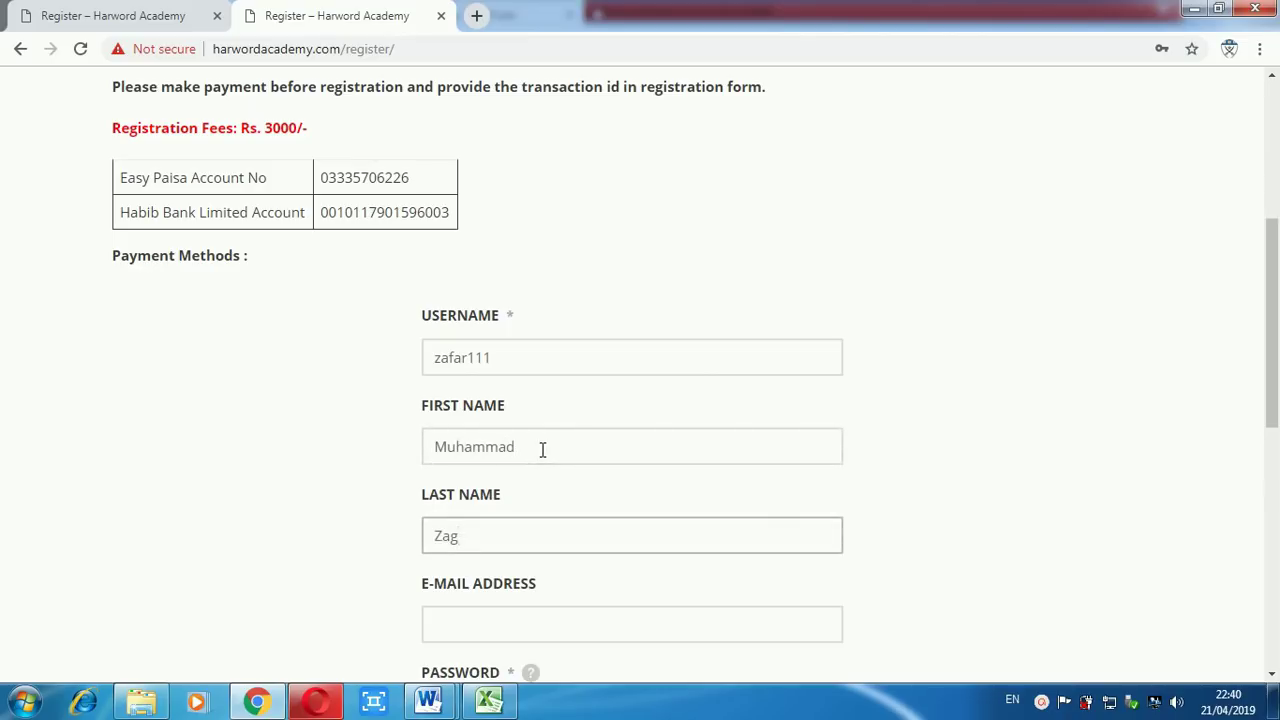
# Begin the applicant's e-mail address in the E-mail Address field.
pyautogui.click(502, 638)
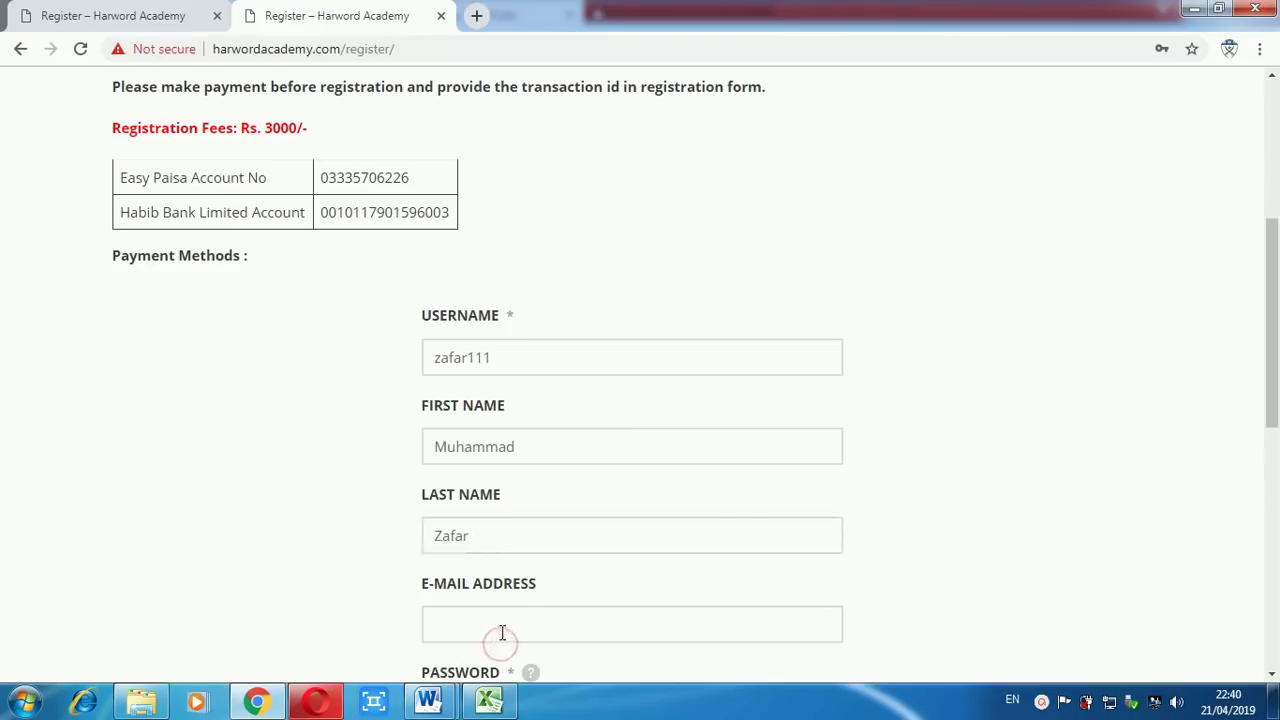
pyautogui.click(502, 633)
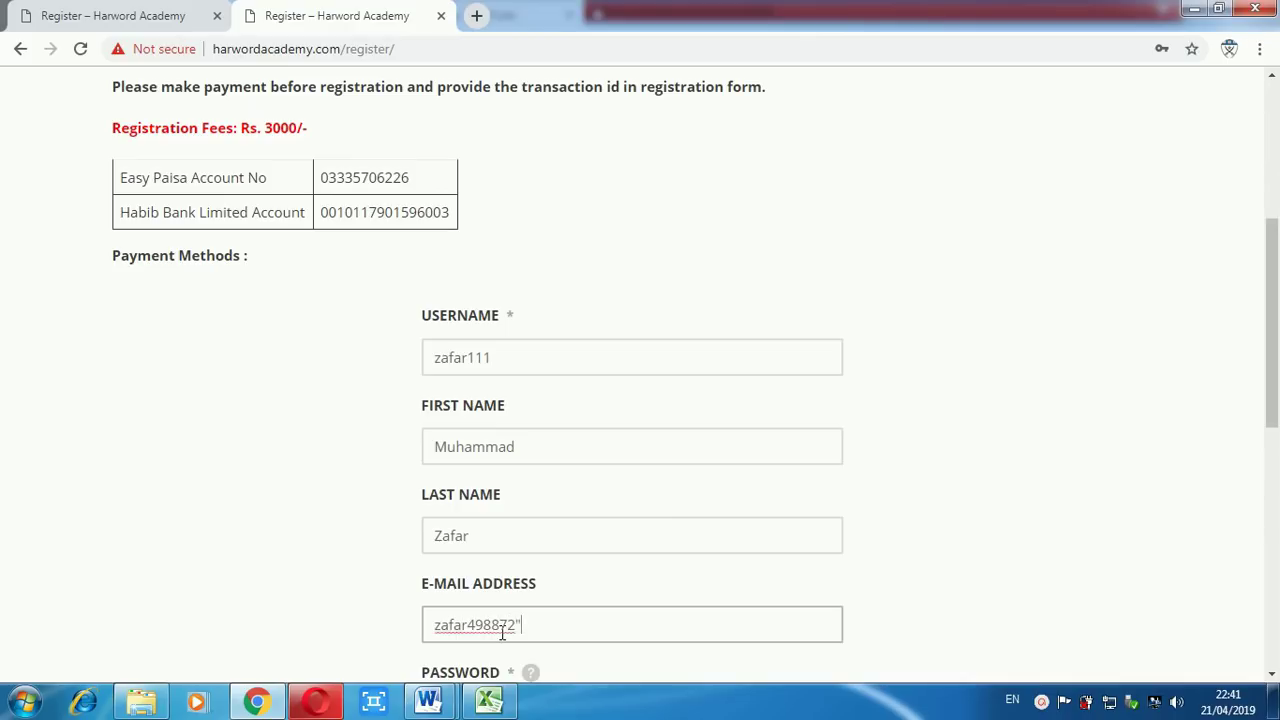
# Search Google in a new tab for the at rate sign and copy the @ symbol.
pyautogui.click(474, 17)
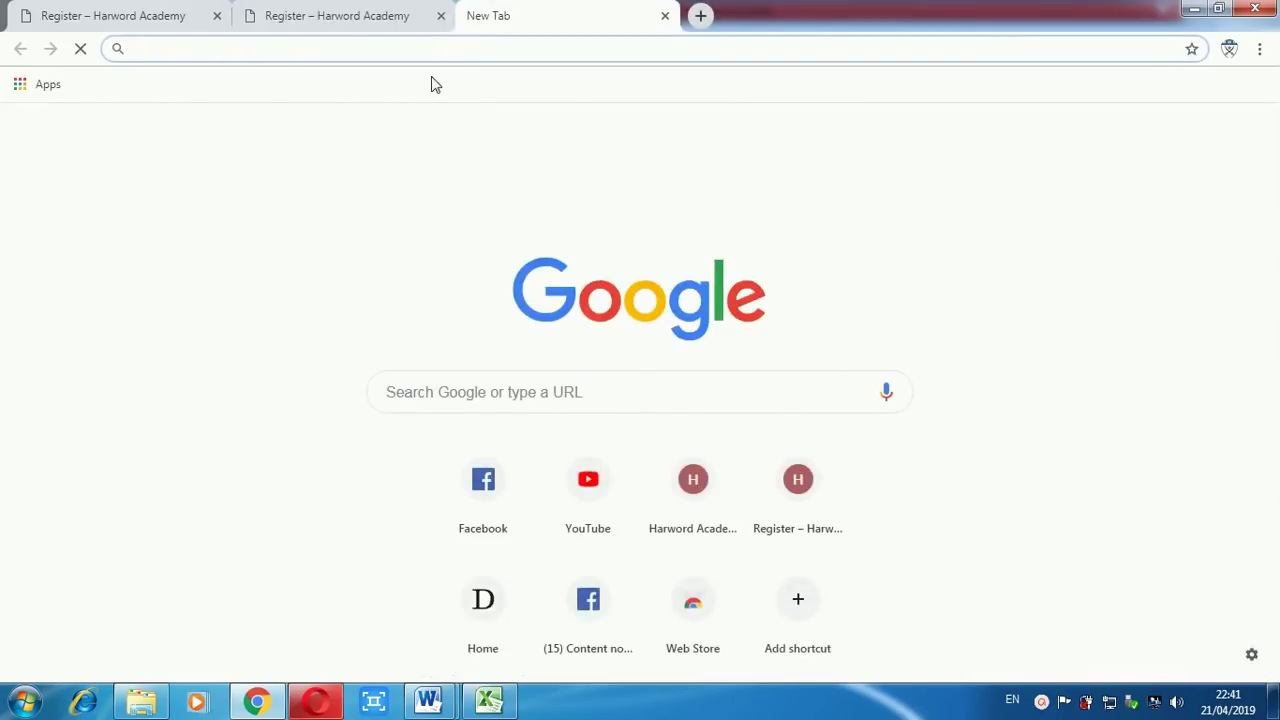
pyautogui.write('at rat')
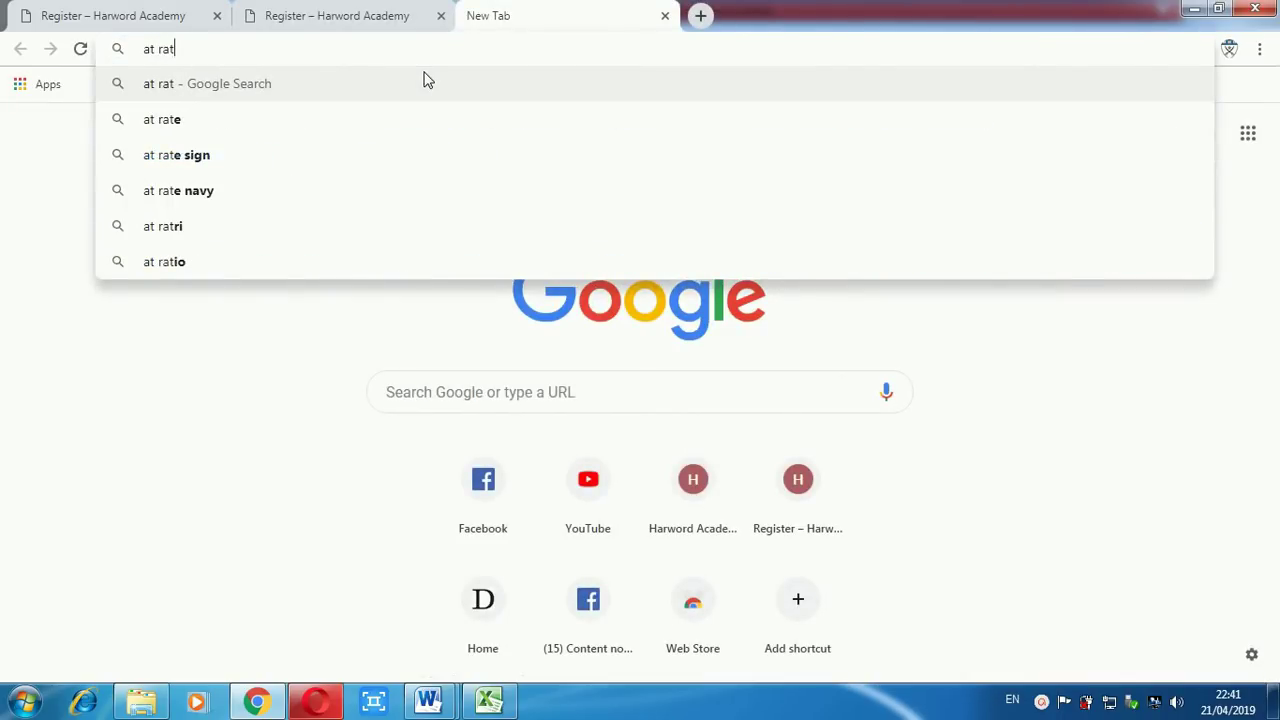
pyautogui.press('Down')
pyautogui.press('Down')
pyautogui.press('Return')
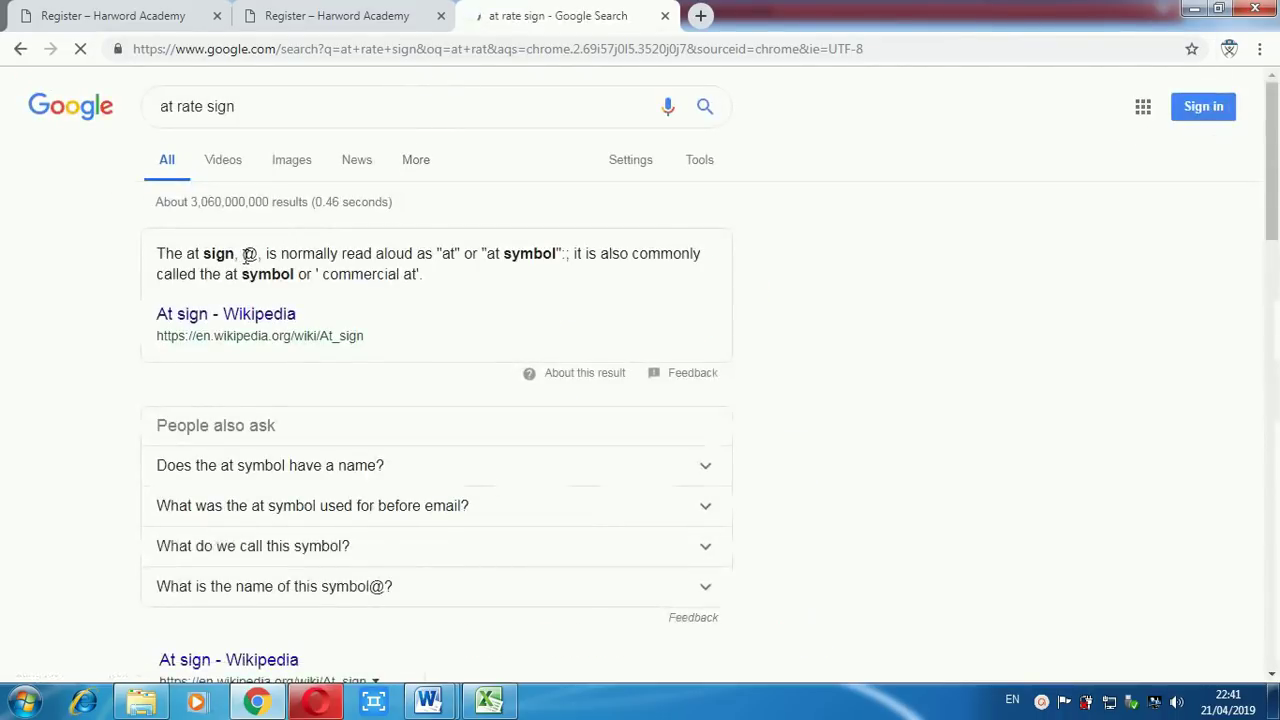
pyautogui.moveTo(241, 254); pyautogui.dragTo(258, 255)
pyautogui.hotkey('ctrl', 'c')
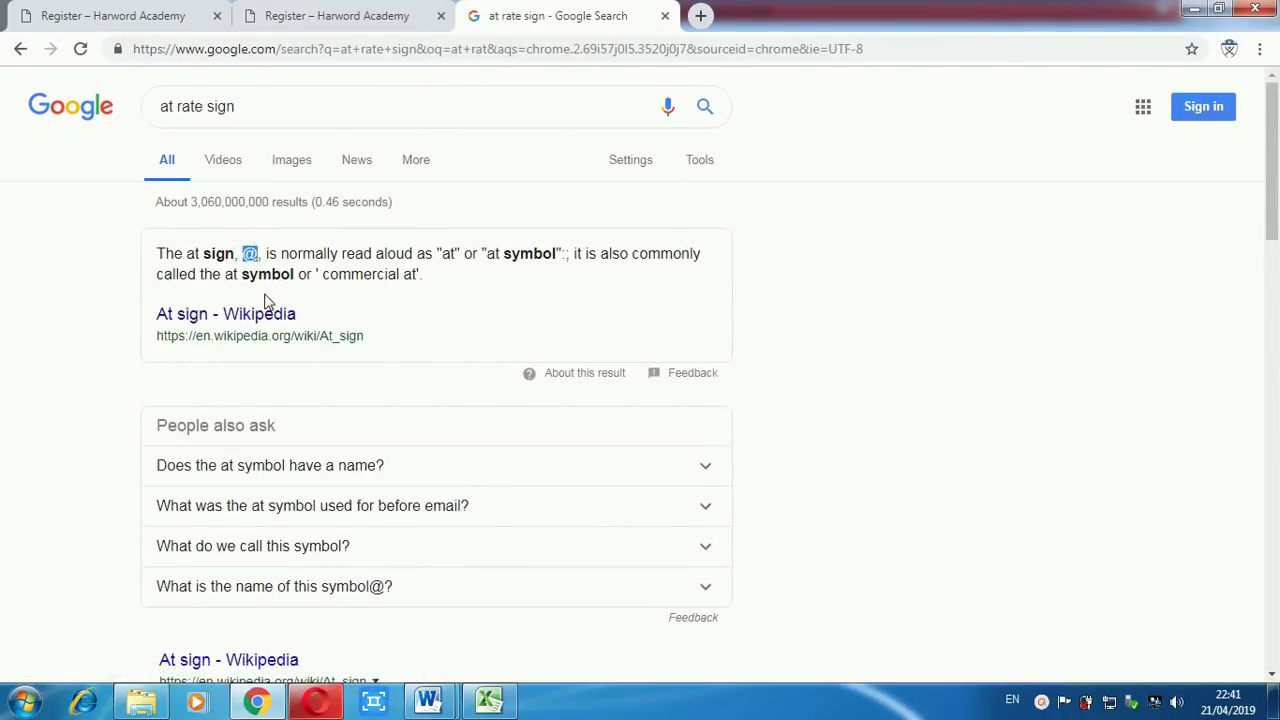
pyautogui.click(330, 17)
pyautogui.hotkey('ctrl', 'v')
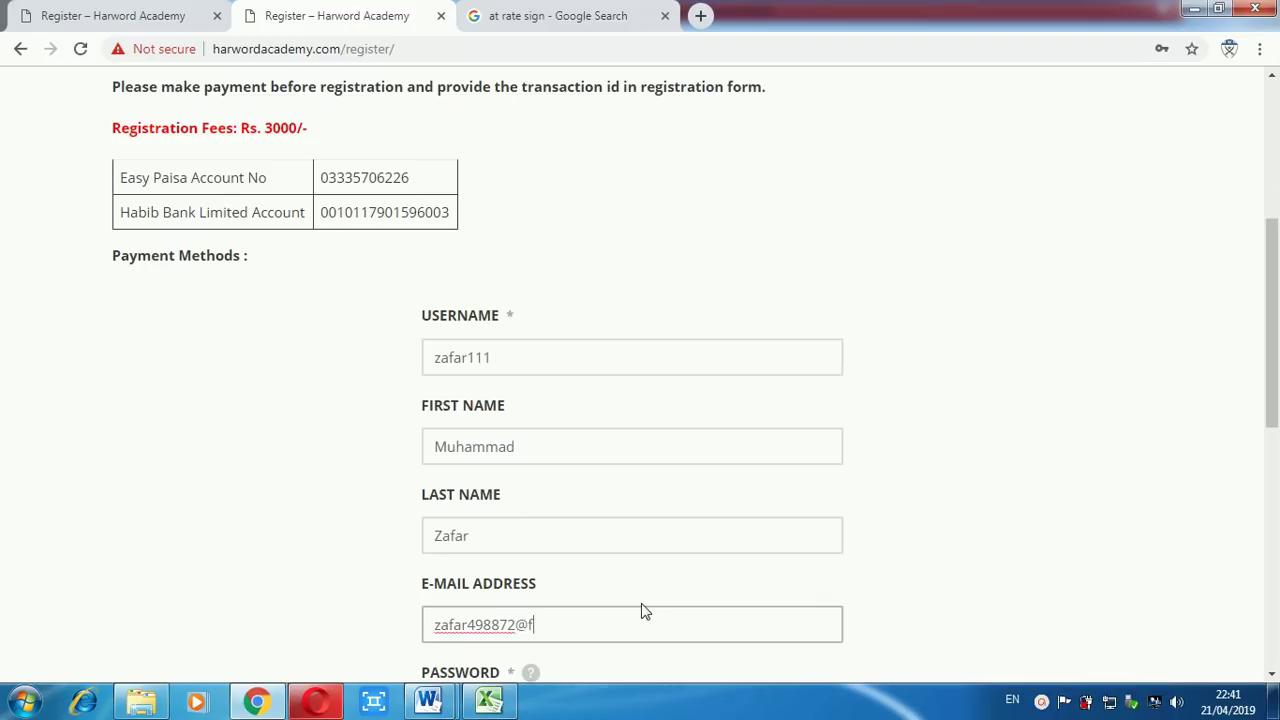
pyautogui.write('gmail.com')
pyautogui.moveTo(1276, 347); pyautogui.dragTo(1275, 446)
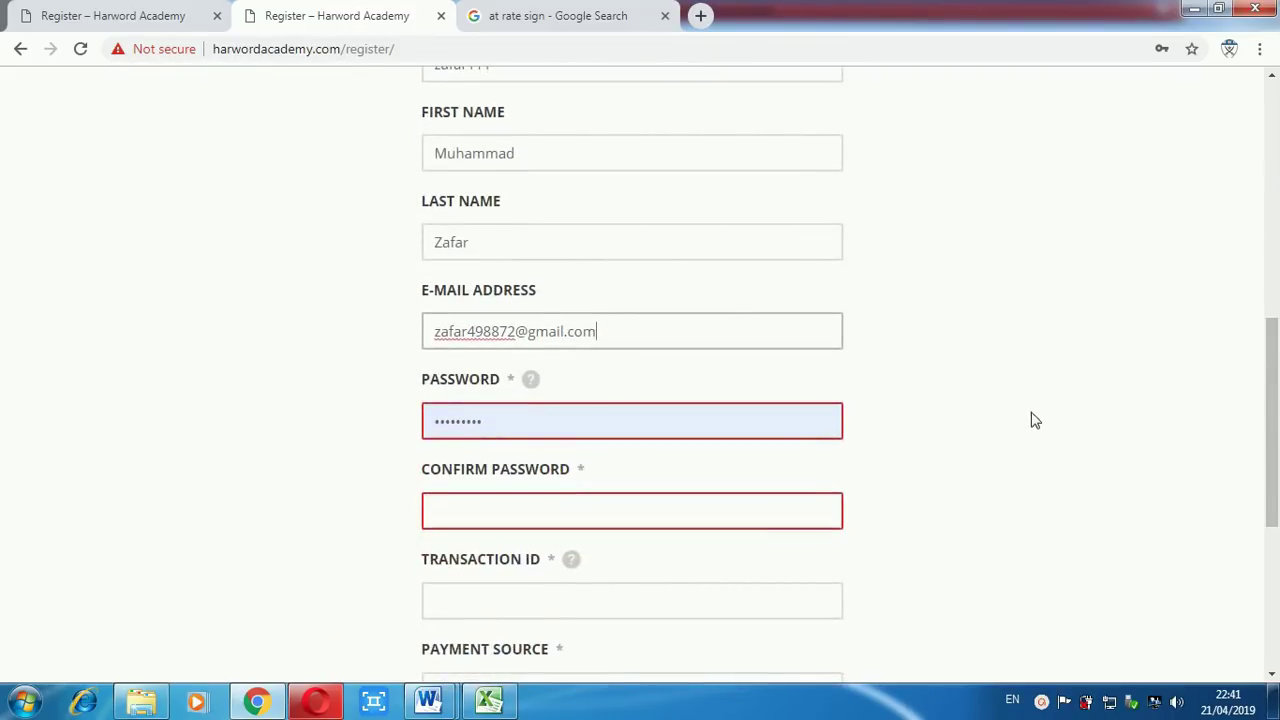
pyautogui.moveTo(1268, 458); pyautogui.dragTo(1272, 414)
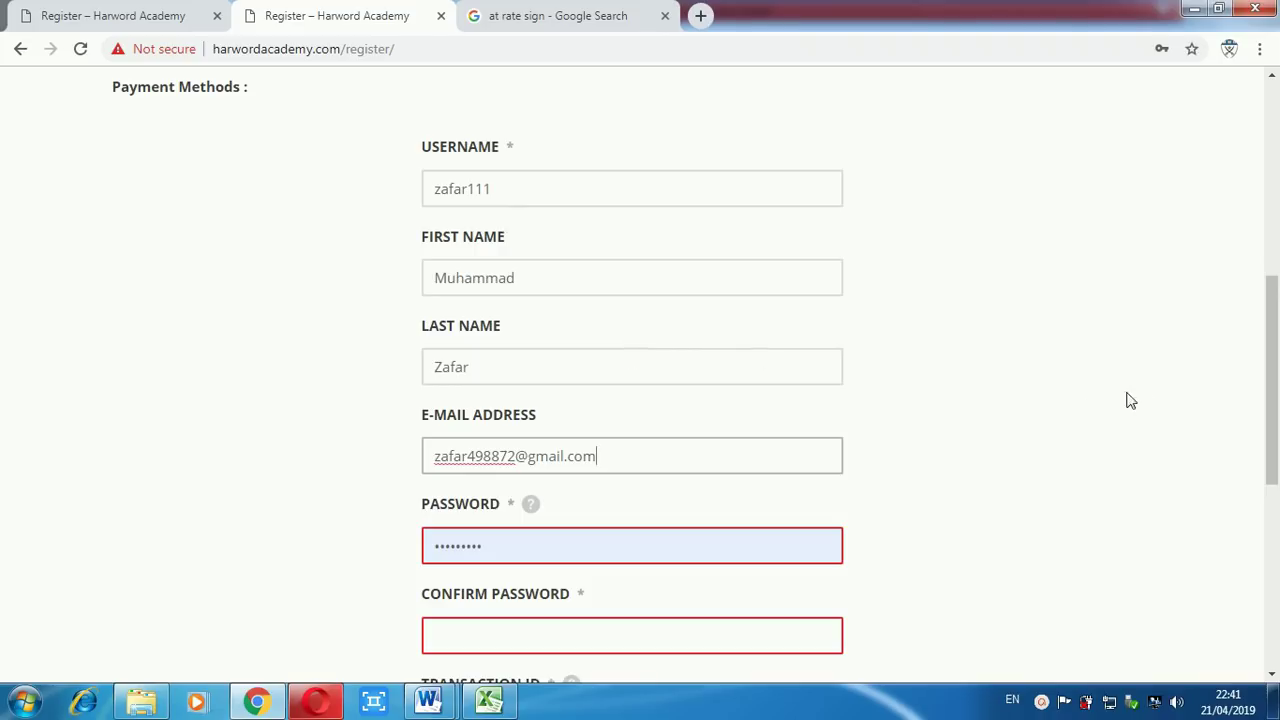
pyautogui.moveTo(1271, 368); pyautogui.dragTo(1271, 374)
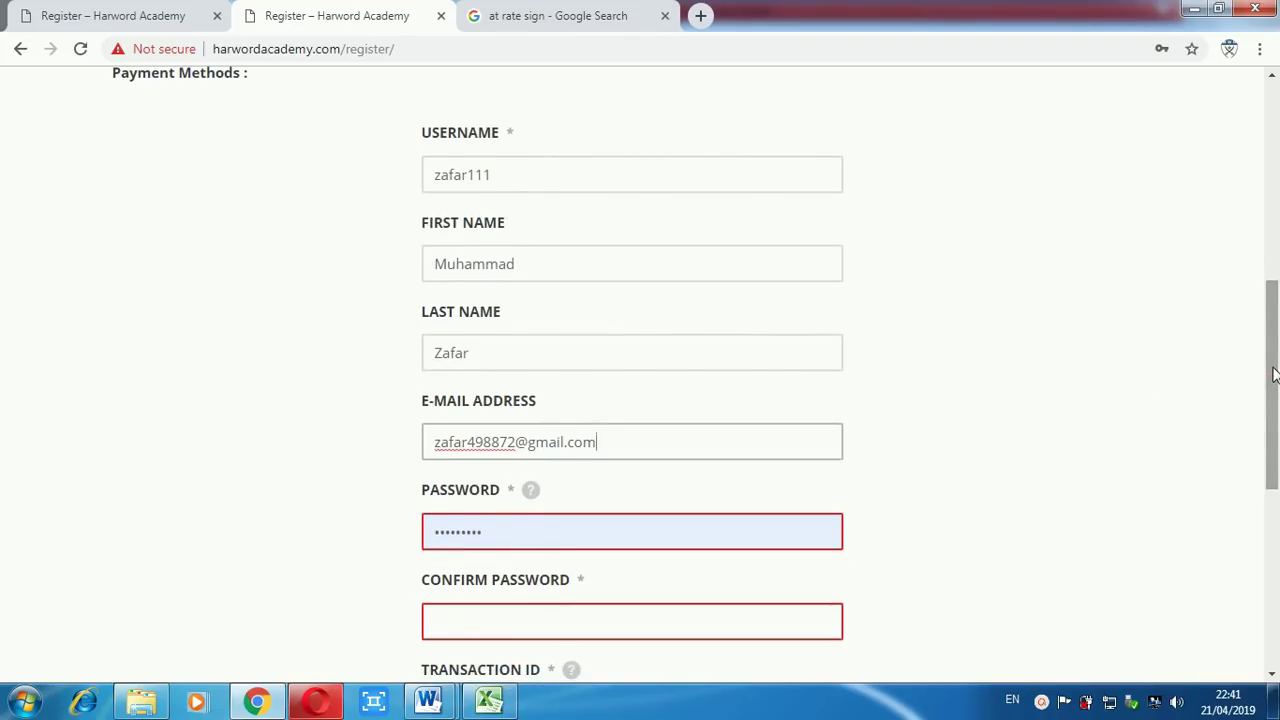
pyautogui.moveTo(1273, 373); pyautogui.dragTo(1273, 382)
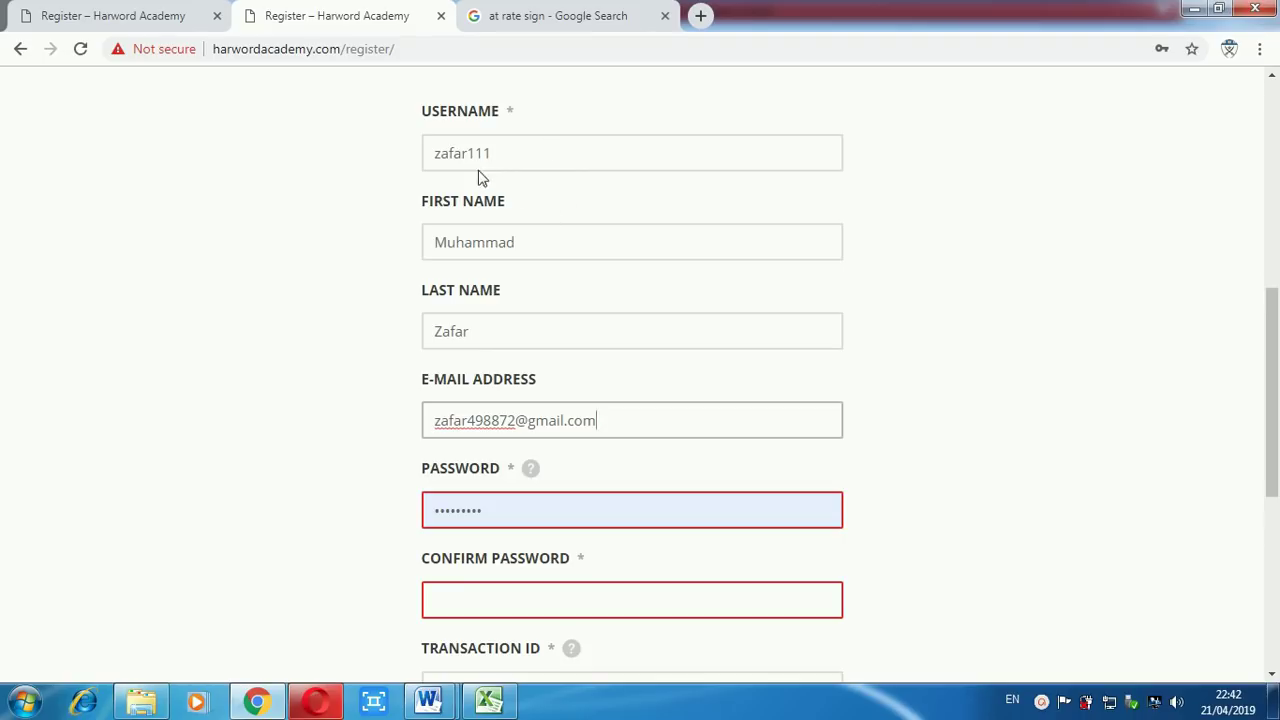
# Replace the saved password with a new one and repeat it in Confirm Password.
pyautogui.click(500, 517)
pyautogui.doubleClick(500, 517)
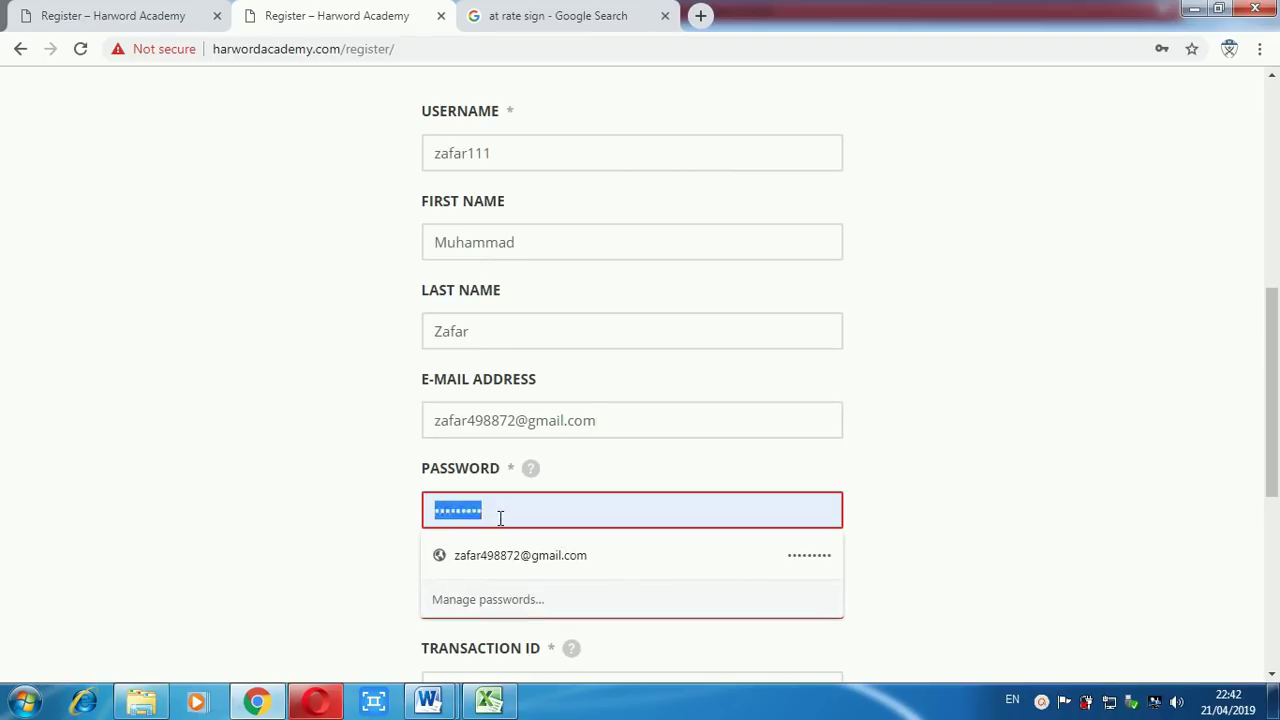
pyautogui.write('•••••')
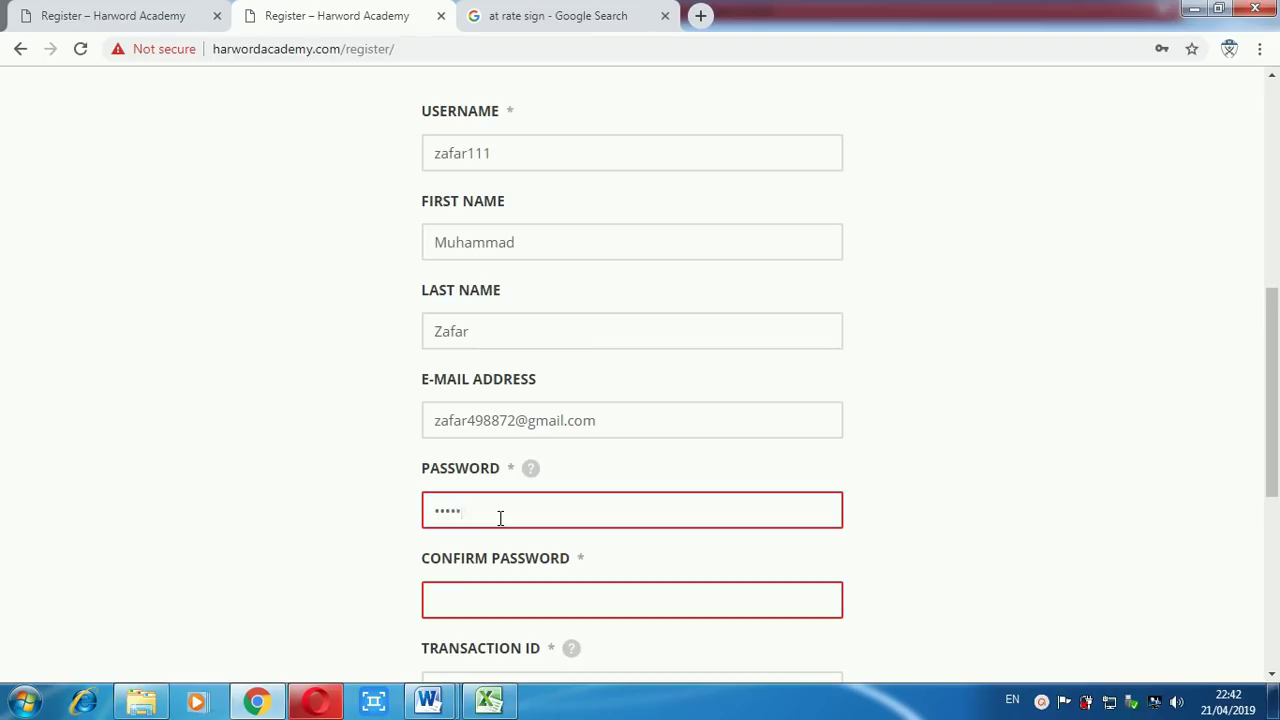
pyautogui.write('••')
pyautogui.click(527, 605)
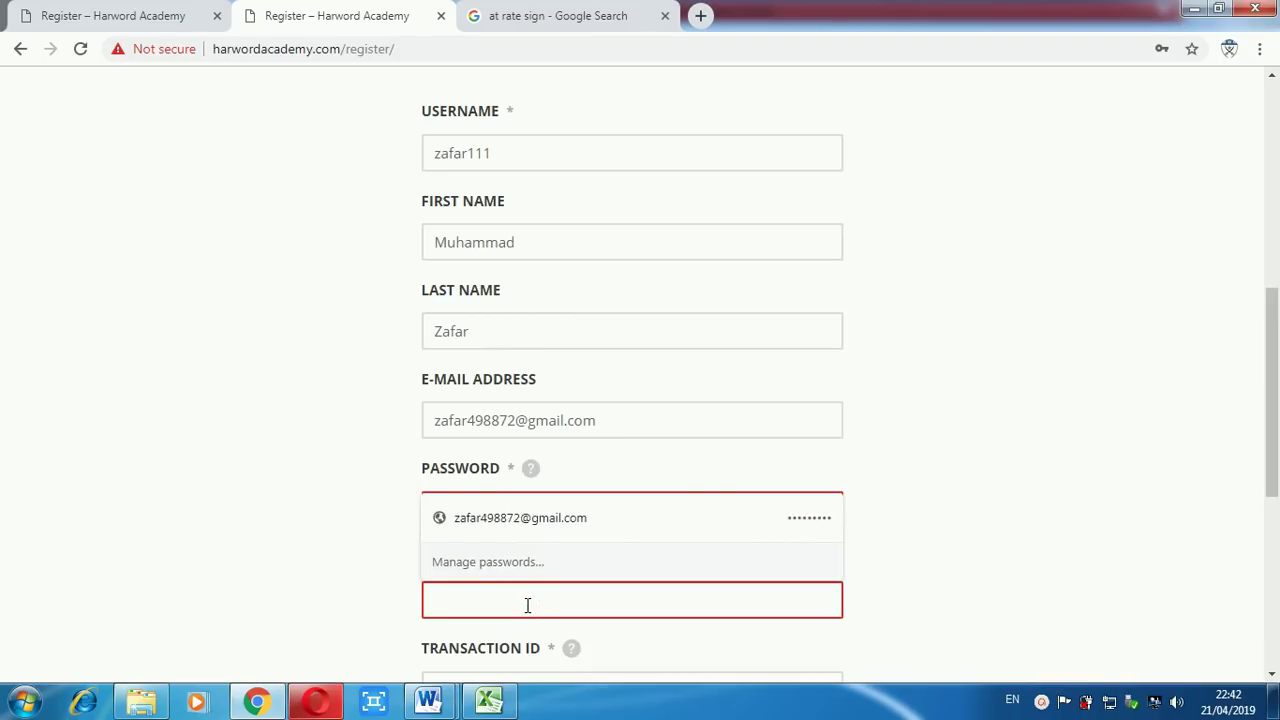
pyautogui.write('•••••')
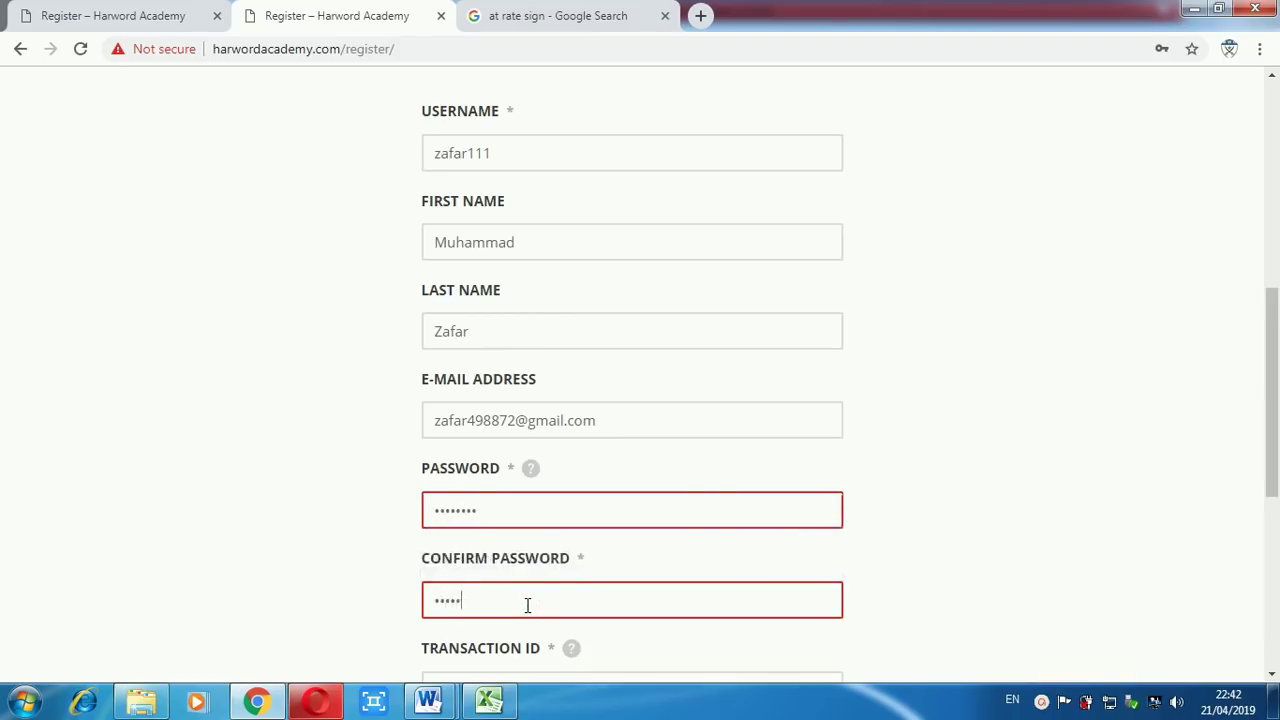
pyautogui.write('•••')
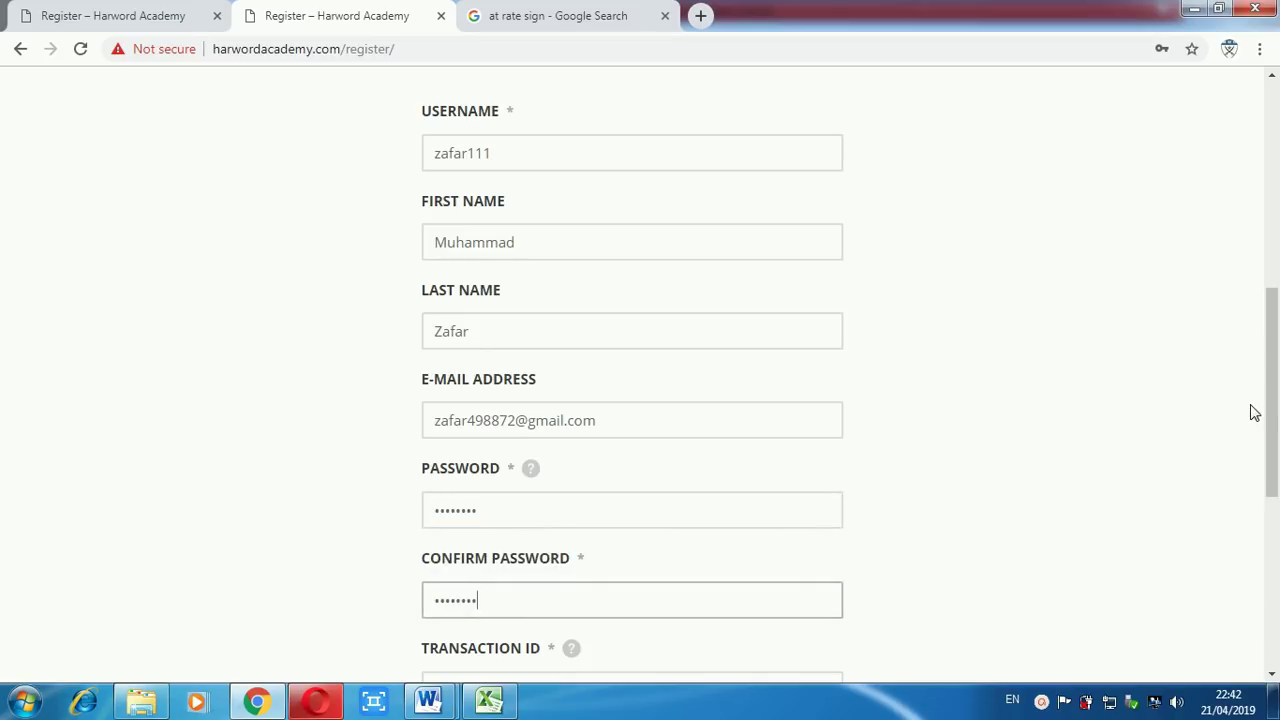
pyautogui.moveTo(1272, 402); pyautogui.dragTo(1276, 493)
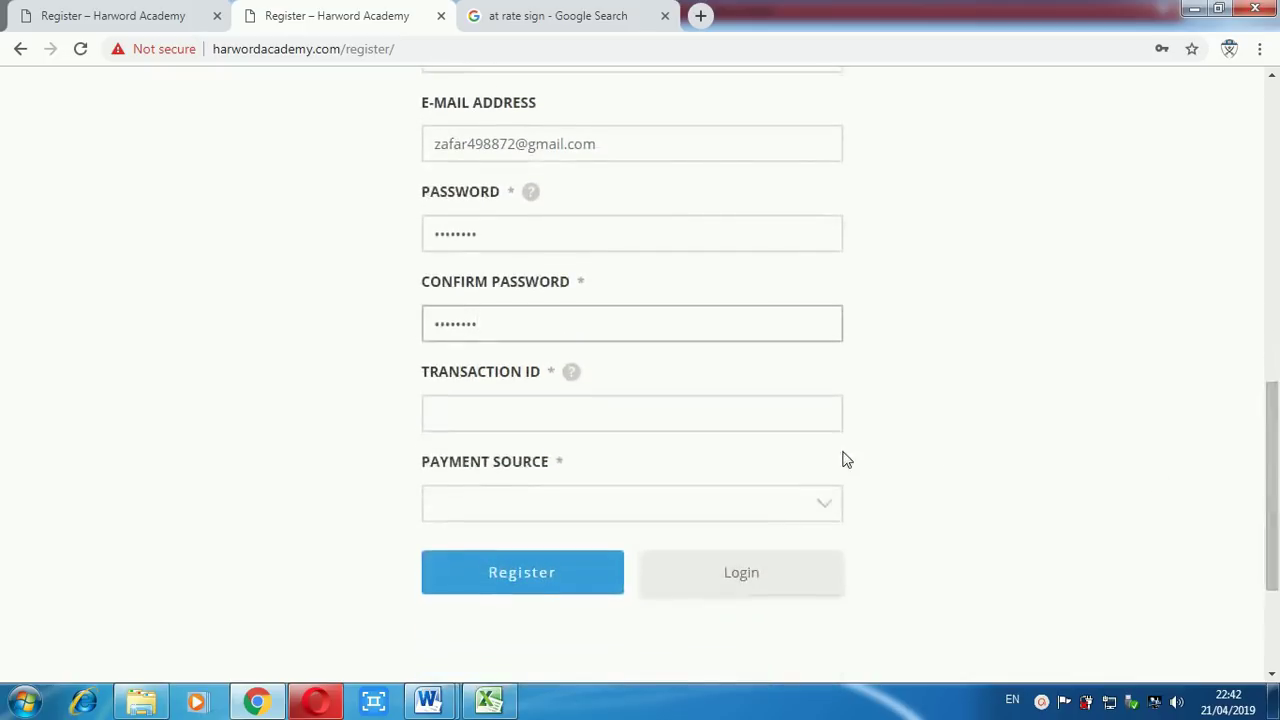
# Enter the payment transaction ID in the Transaction ID field.
pyautogui.click(490, 415)
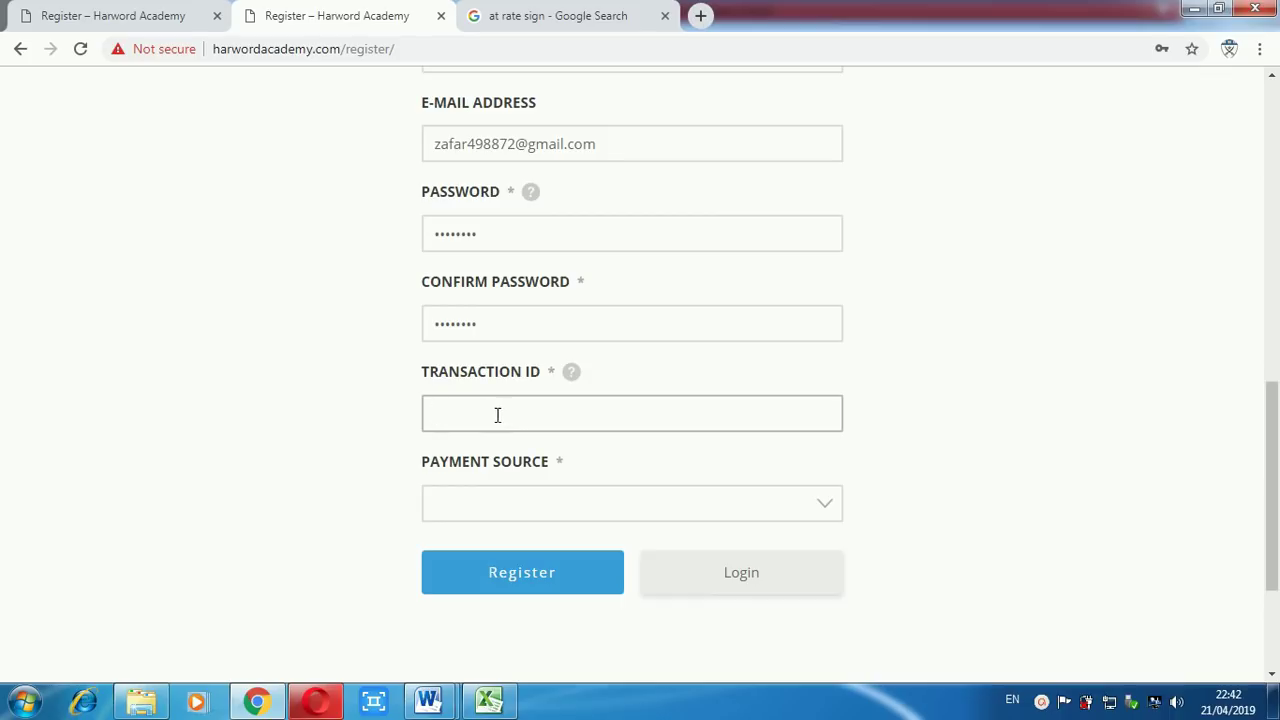
pyautogui.click(537, 503)
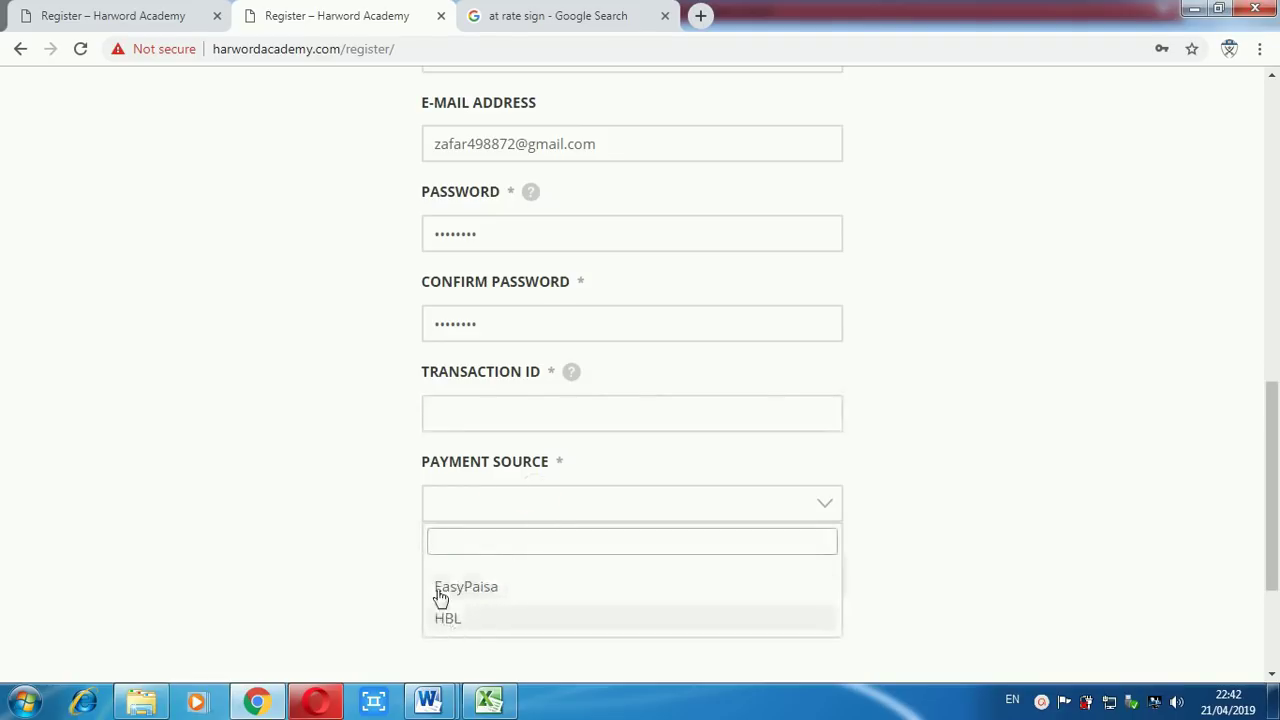
pyautogui.click(338, 546)
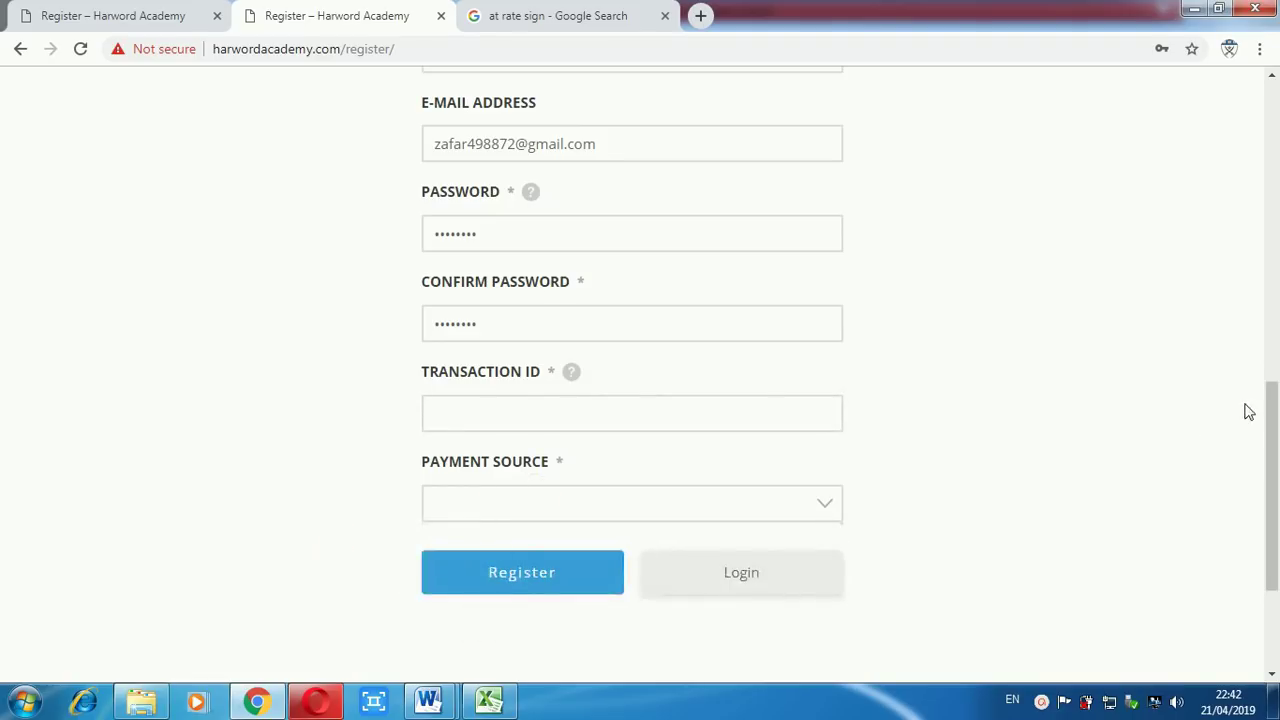
pyautogui.moveTo(1270, 418); pyautogui.dragTo(1270, 431)
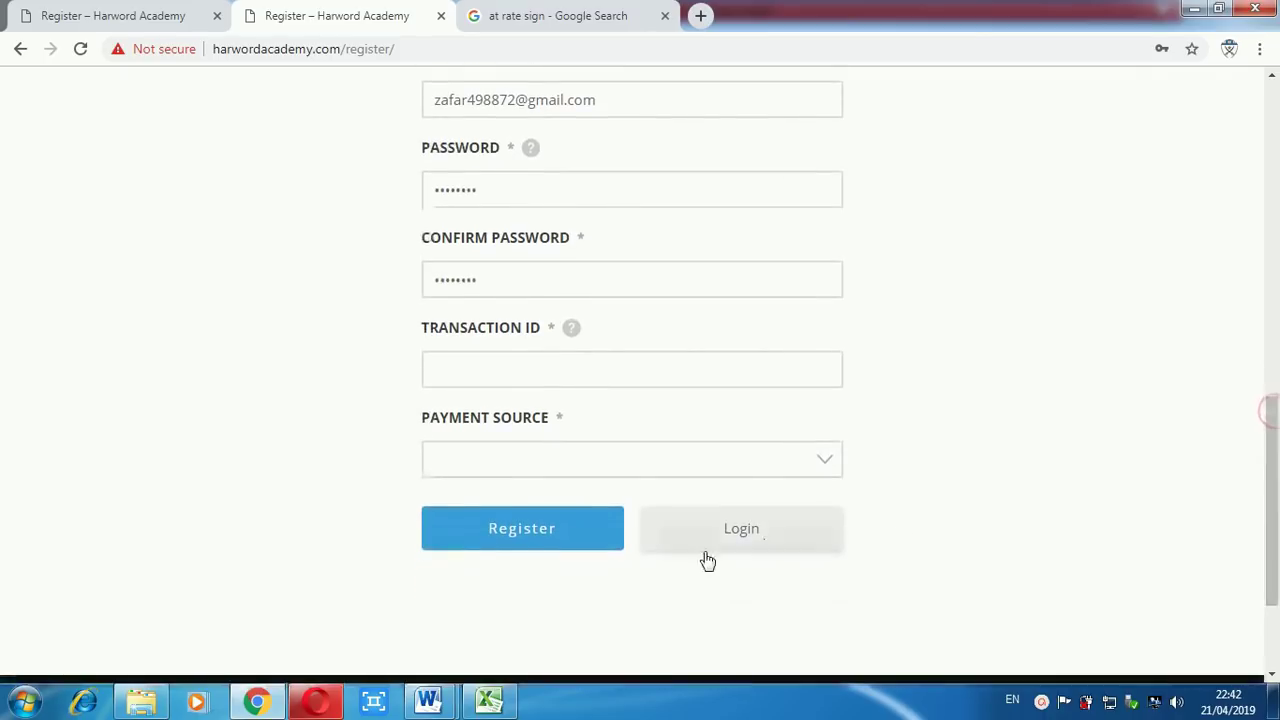
pyautogui.click(466, 361)
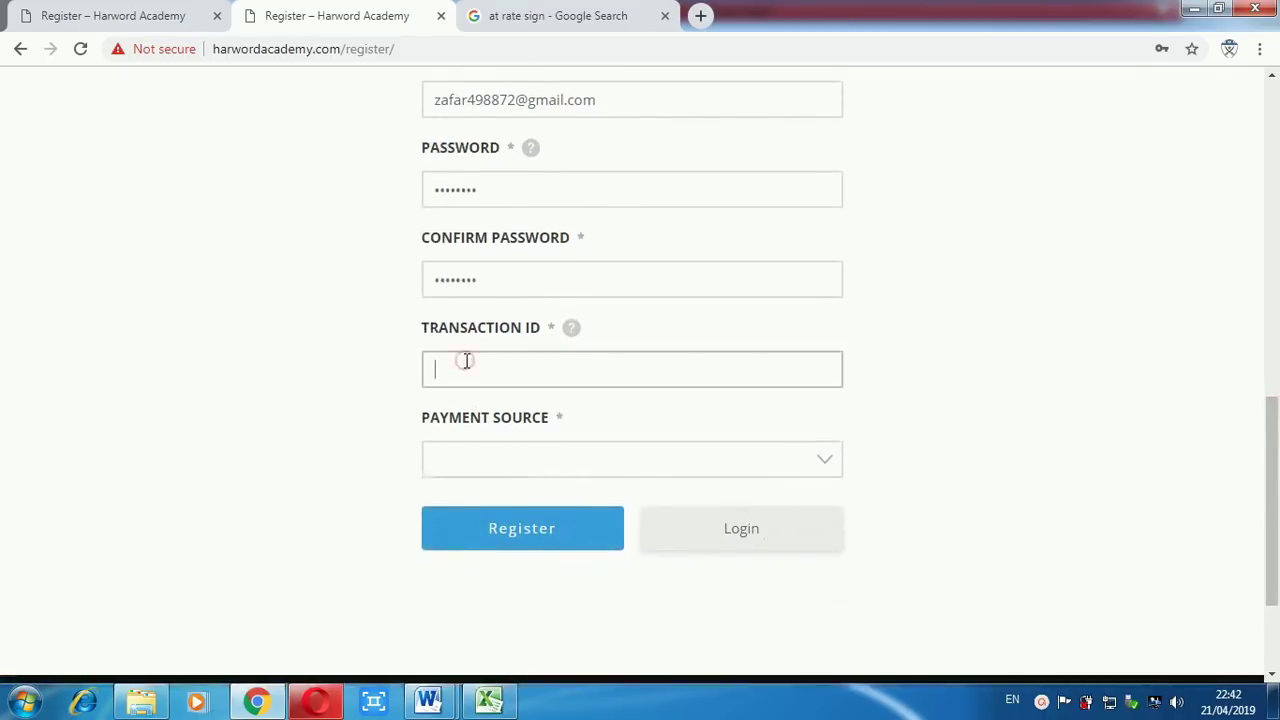
# Choose EasyPaisa as the payment source.
pyautogui.click(503, 462)
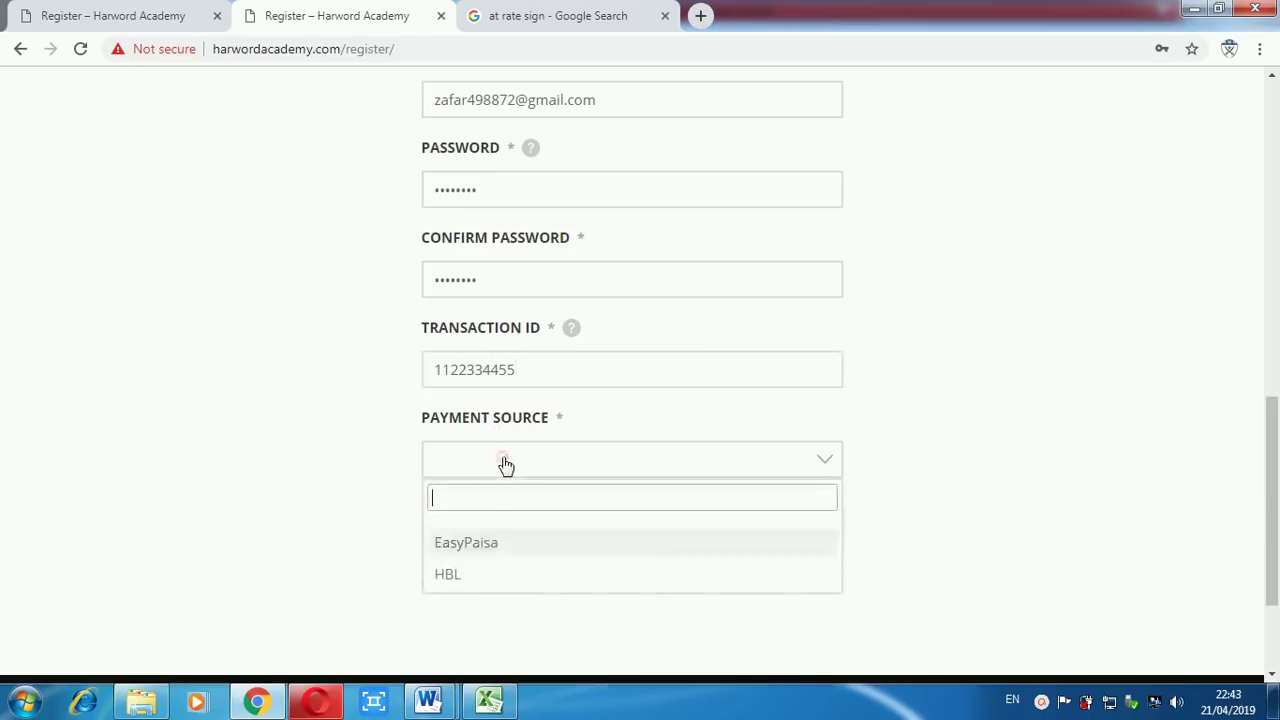
pyautogui.click(450, 549)
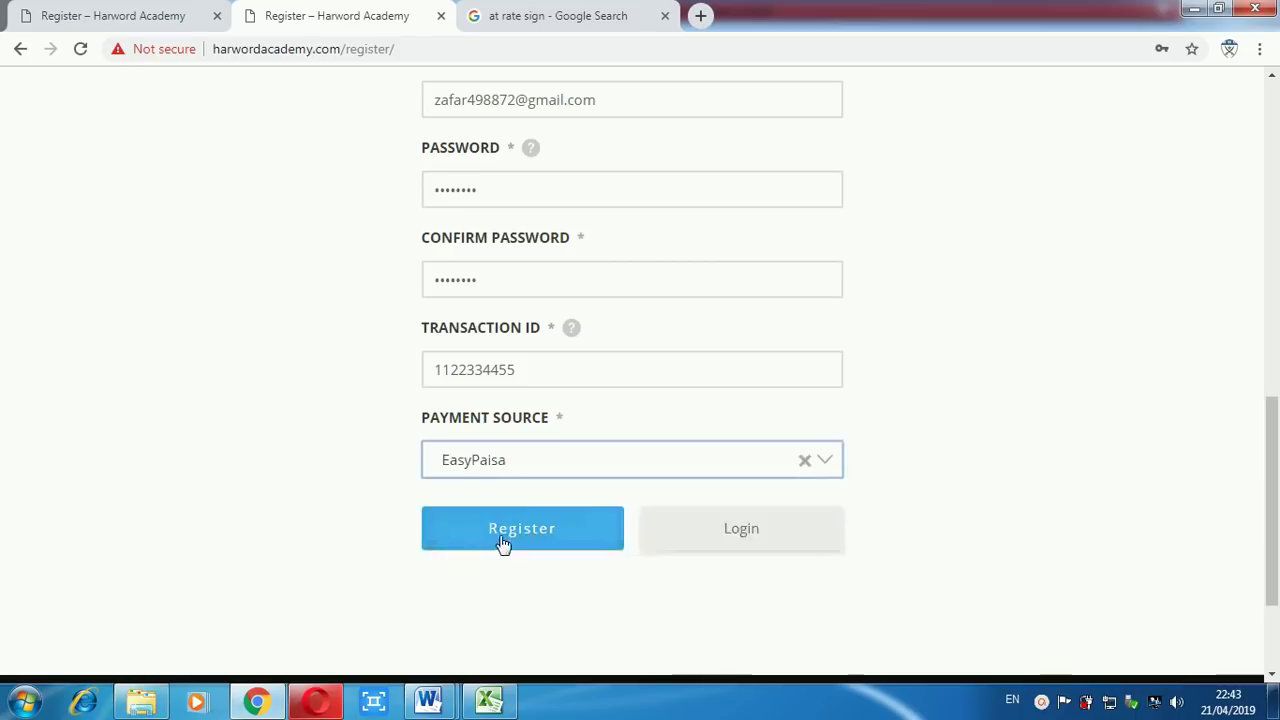
pyautogui.moveTo(1273, 477)
pyautogui.mouseDown()
pyautogui.moveTo(1275, 272)
pyautogui.moveTo(1275, 459)
pyautogui.mouseUp()
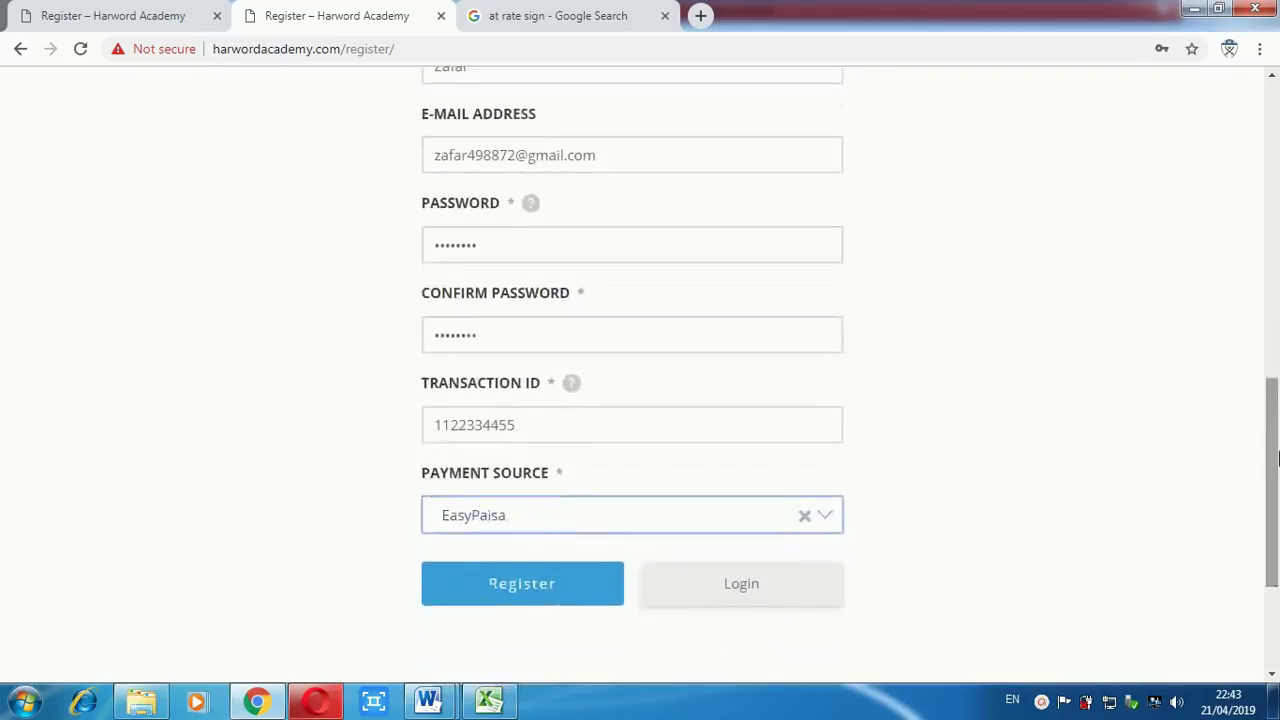
# Submit the registration and choose Never on Chrome's save-password prompt.
pyautogui.click(522, 590)
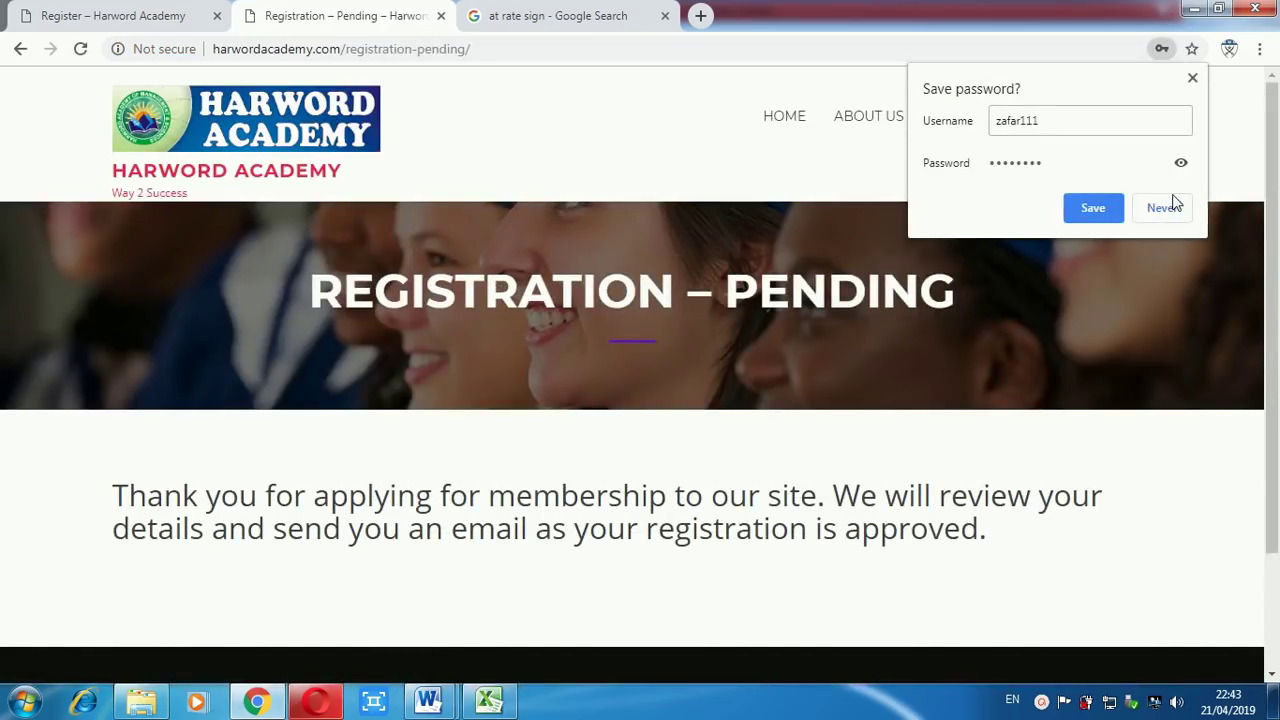
pyautogui.click(1156, 209)
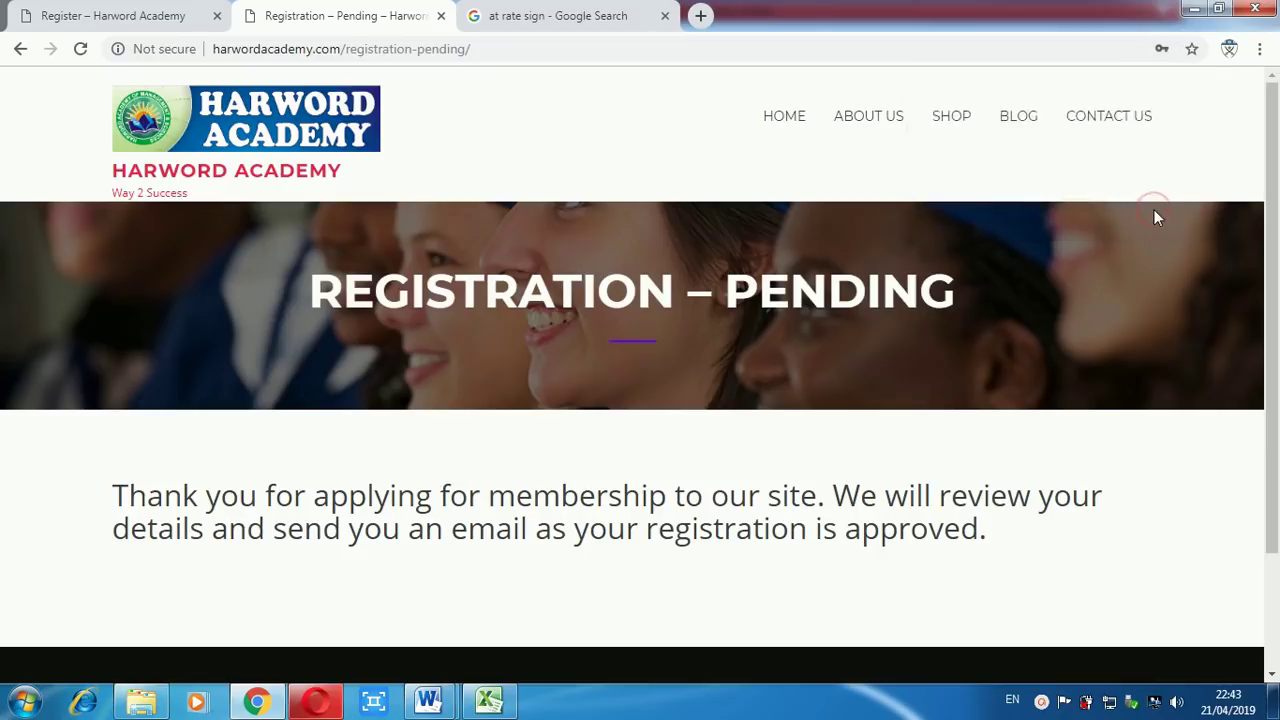
pyautogui.moveTo(1278, 229)
pyautogui.mouseDown()
pyautogui.moveTo(1278, 343)
pyautogui.moveTo(1278, 218)
pyautogui.mouseUp()
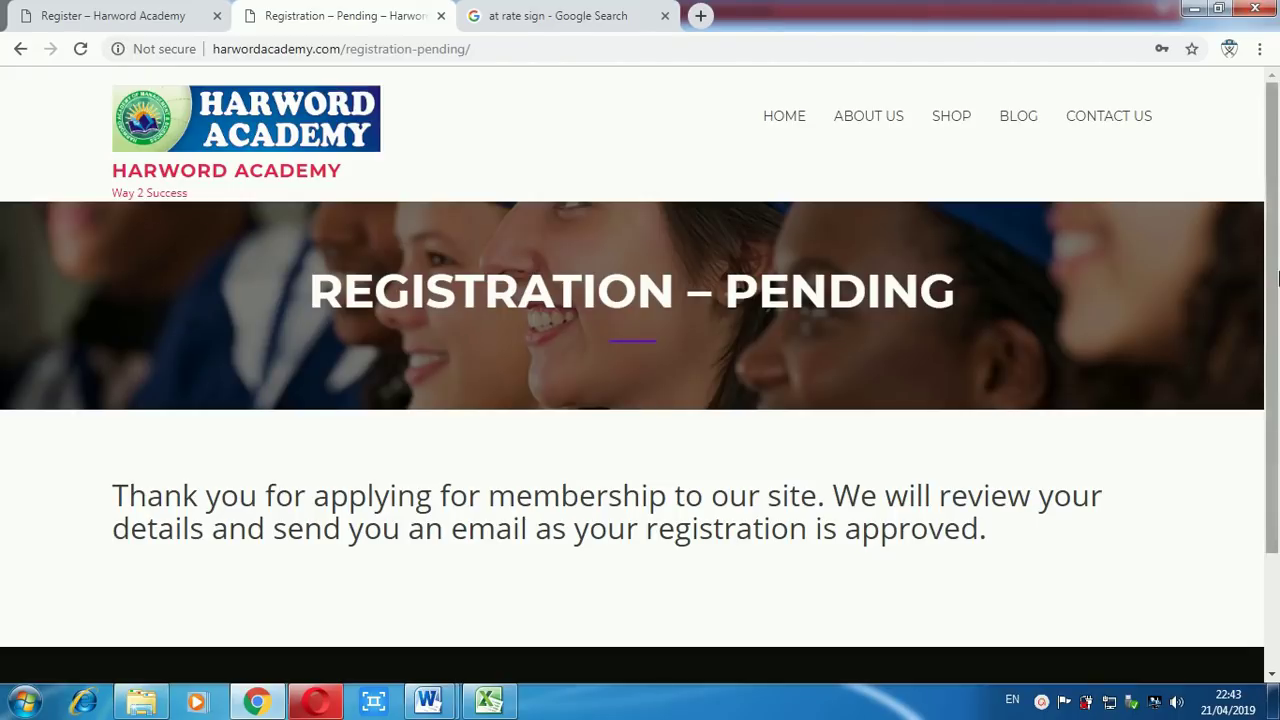
pyautogui.moveTo(1275, 268)
pyautogui.mouseDown()
pyautogui.moveTo(1275, 362)
pyautogui.moveTo(1275, 253)
pyautogui.mouseUp()
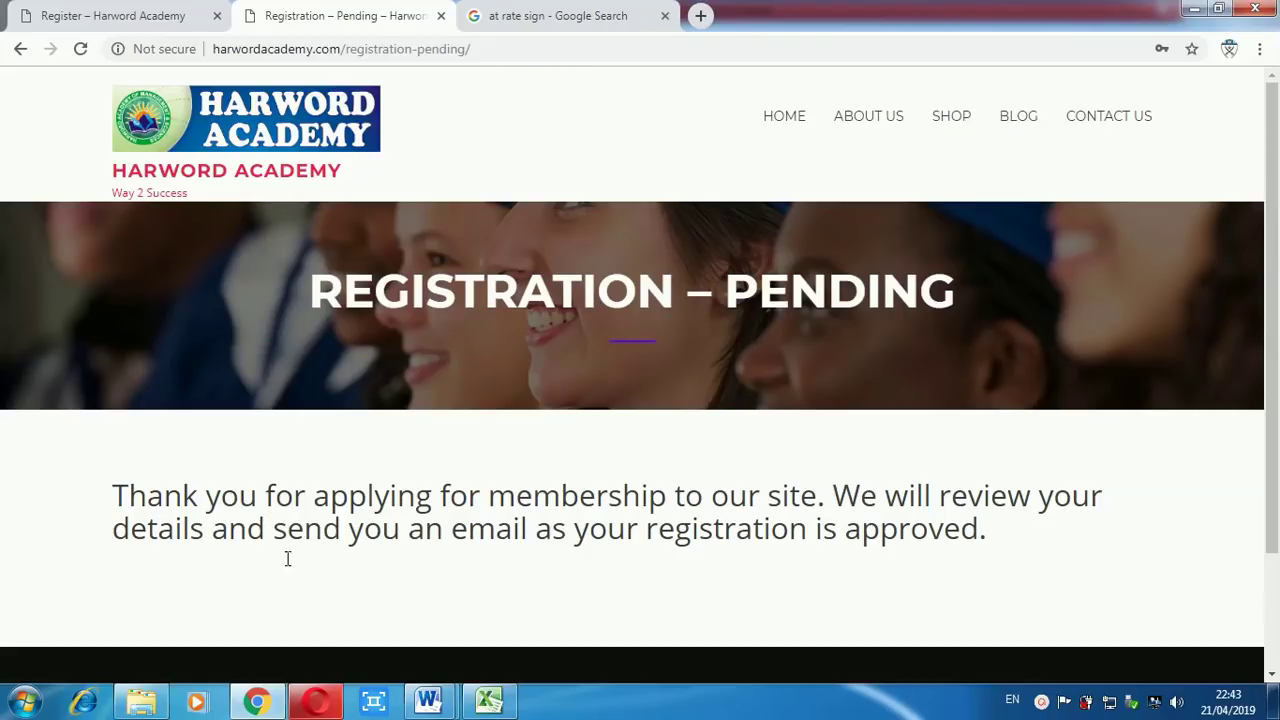
# Switch to Opera and scroll the Harword Academy home page to the Preparations courses.
pyautogui.click(316, 702)
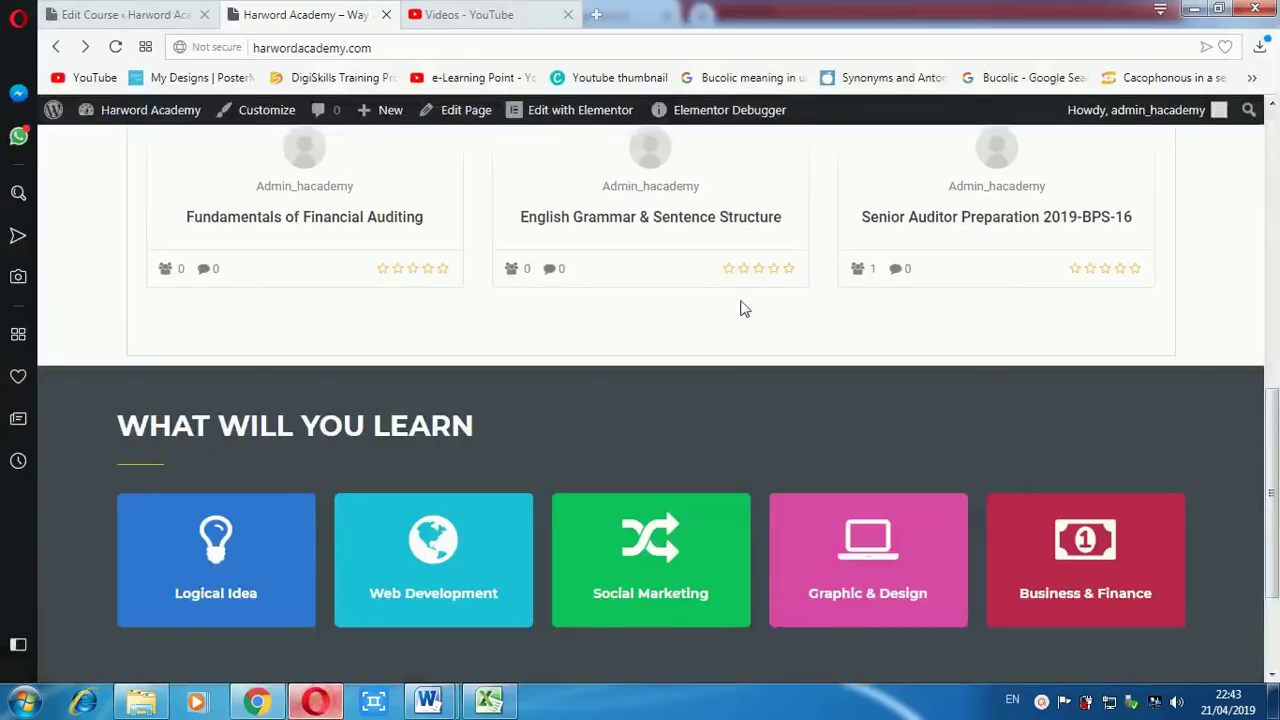
pyautogui.moveTo(1272, 428); pyautogui.dragTo(1275, 120)
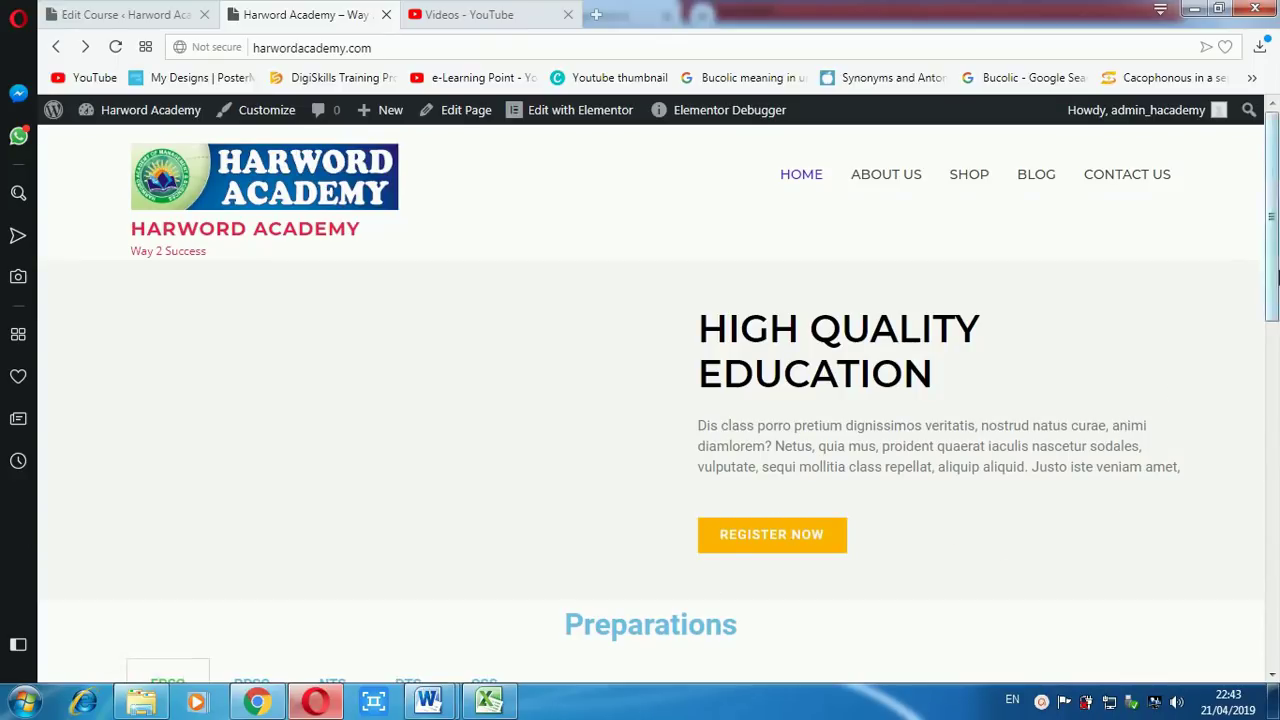
pyautogui.moveTo(1276, 236); pyautogui.dragTo(1276, 405)
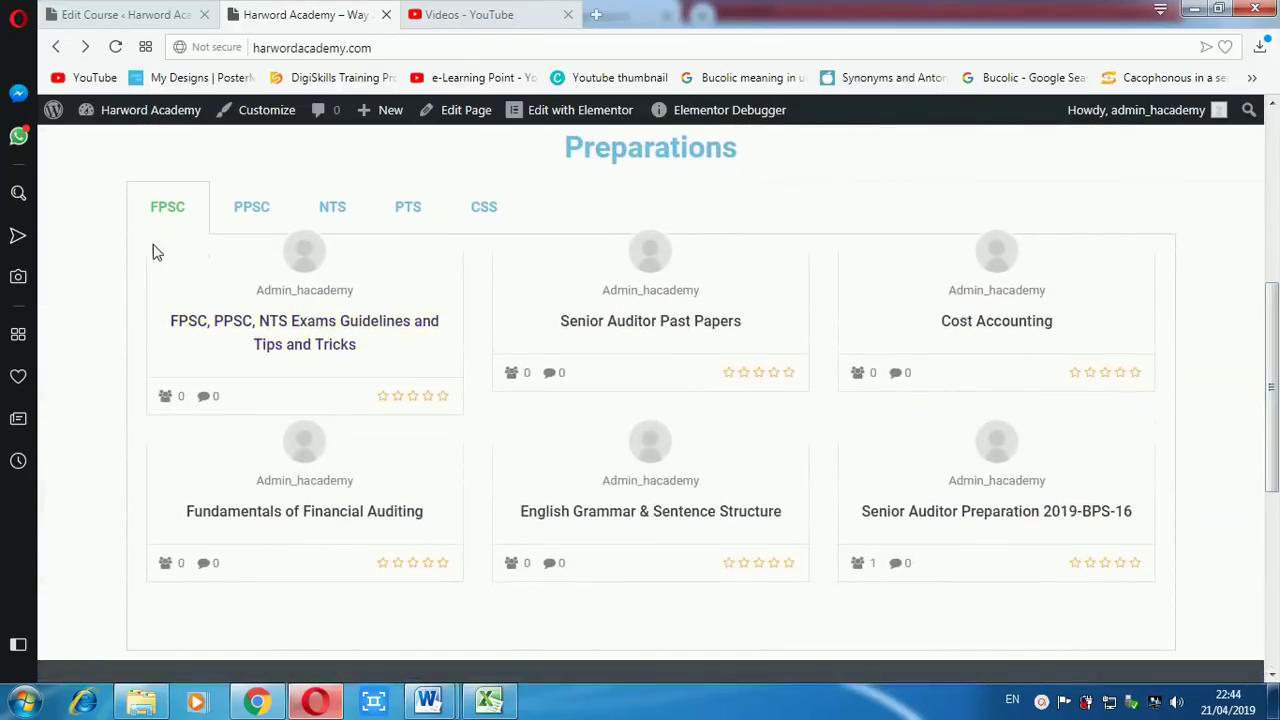